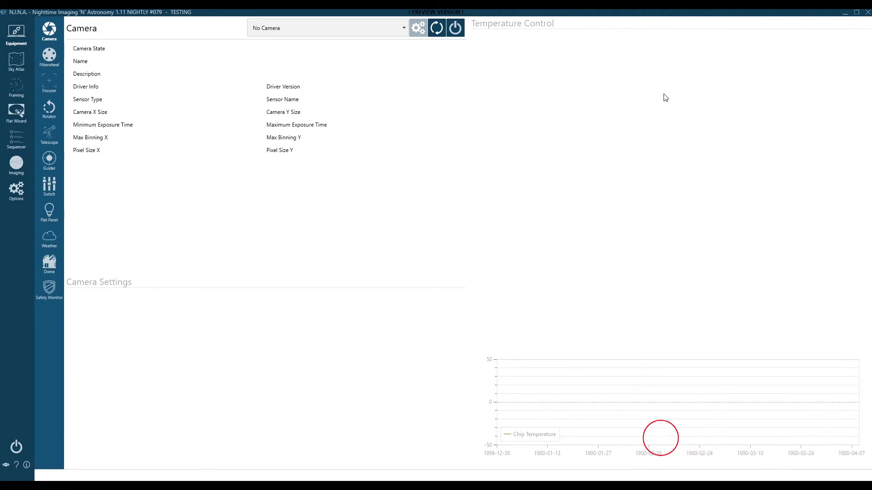
Step: Run an unfiltered object search in the Sky Atlas and browse the altitude charts of the listed objects
{"action": "left_click", "coordinate": [24, 63]}
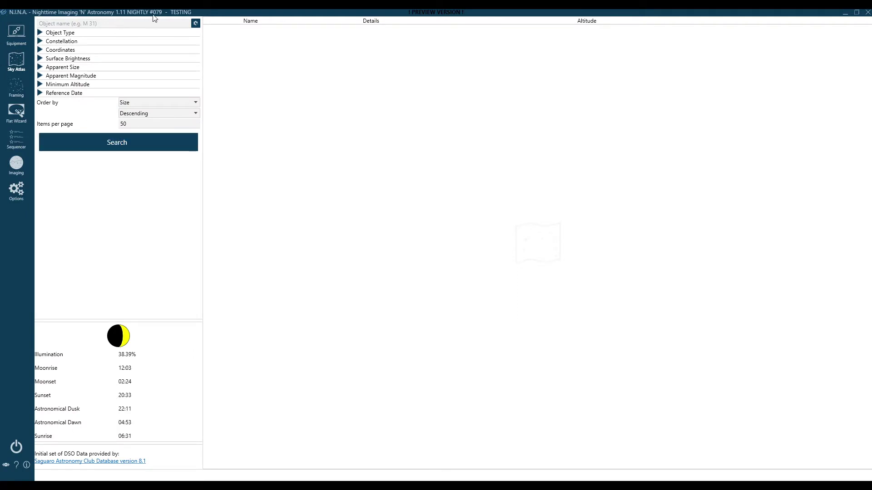
{"action": "left_click", "coordinate": [135, 141]}
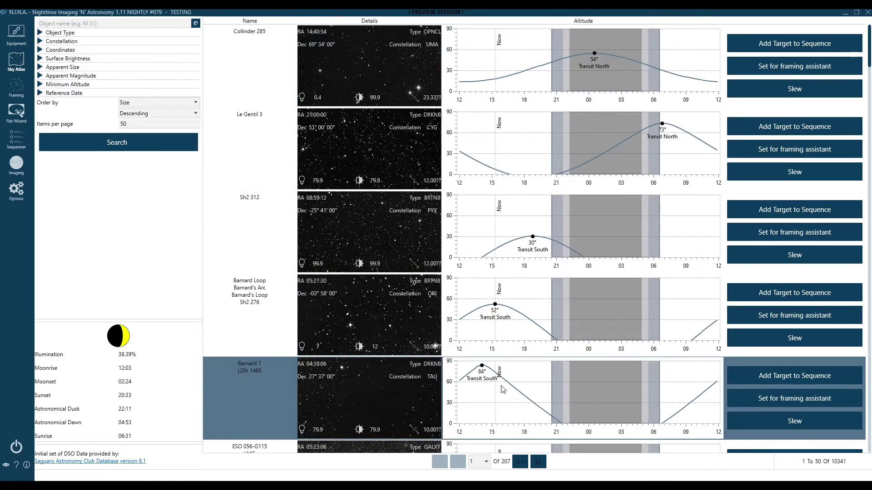
{"action": "scroll", "coordinate": [641, 292], "scroll_direction": "down", "scroll_amount": 2}
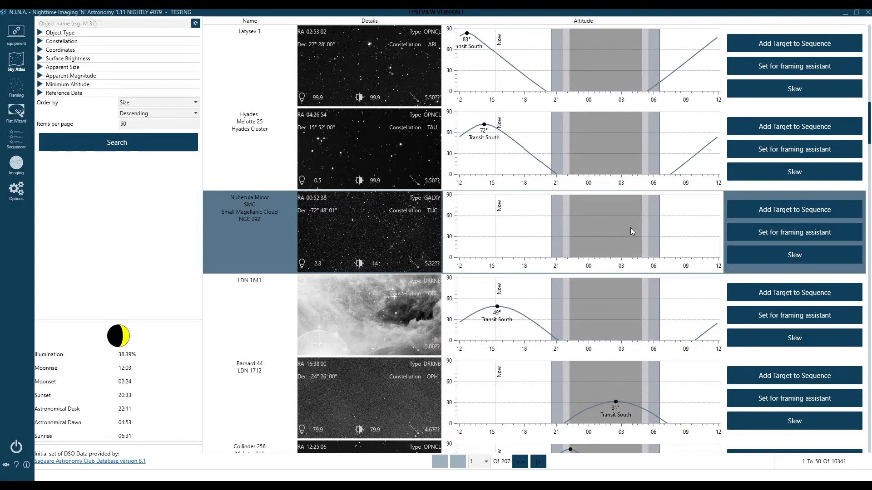
{"action": "scroll", "coordinate": [614, 241], "scroll_direction": "up", "scroll_amount": 2}
{"action": "scroll", "coordinate": [614, 241], "scroll_direction": "up", "scroll_amount": 3}
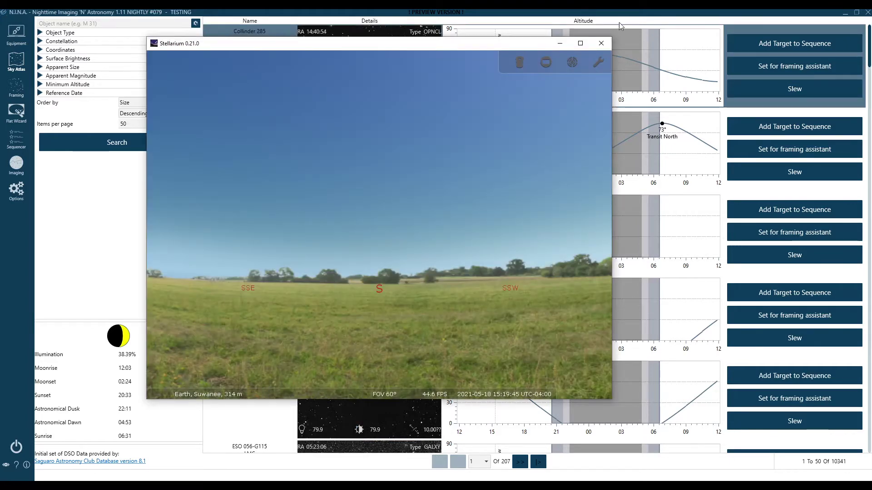
Step: Switch to Stellarium, maximize its window and set the simulated time's hour to 22 for the current date
{"action": "left_click", "coordinate": [579, 44]}
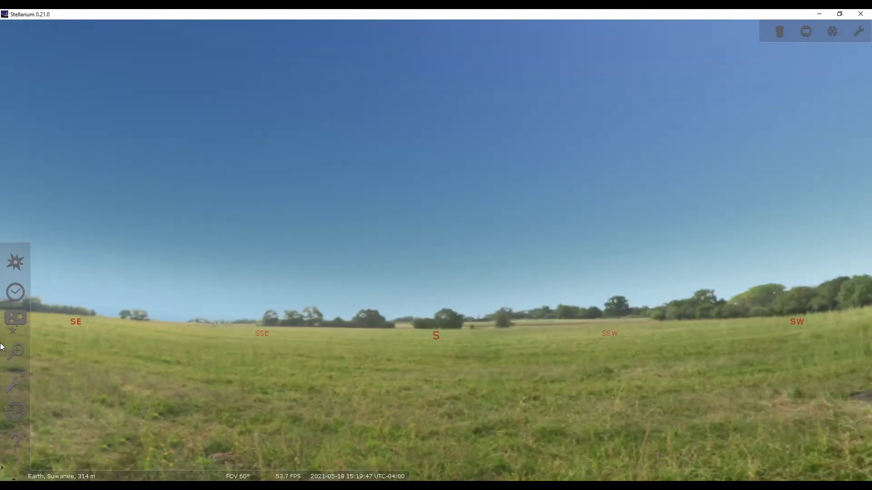
{"action": "left_click", "coordinate": [15, 292]}
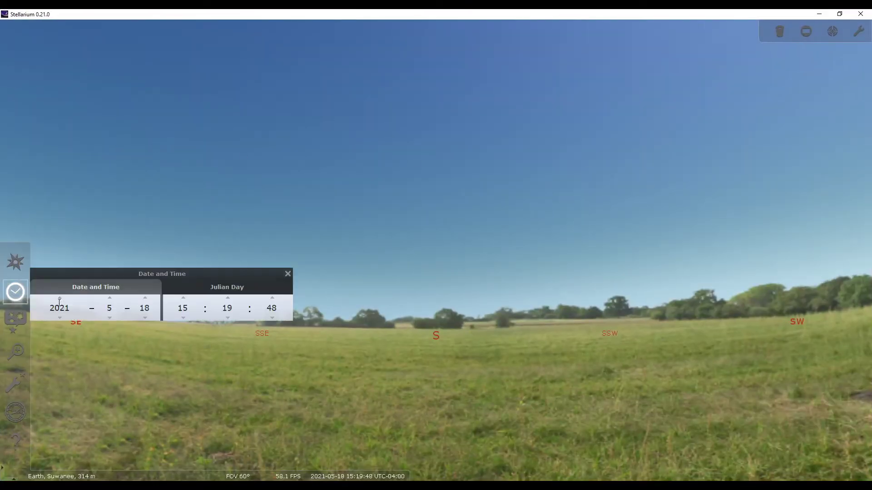
{"action": "left_click", "coordinate": [183, 298]}
{"action": "left_click", "coordinate": [184, 298]}
{"action": "left_click", "coordinate": [184, 298]}
{"action": "left_click", "coordinate": [184, 298]}
{"action": "left_click", "coordinate": [184, 298]}
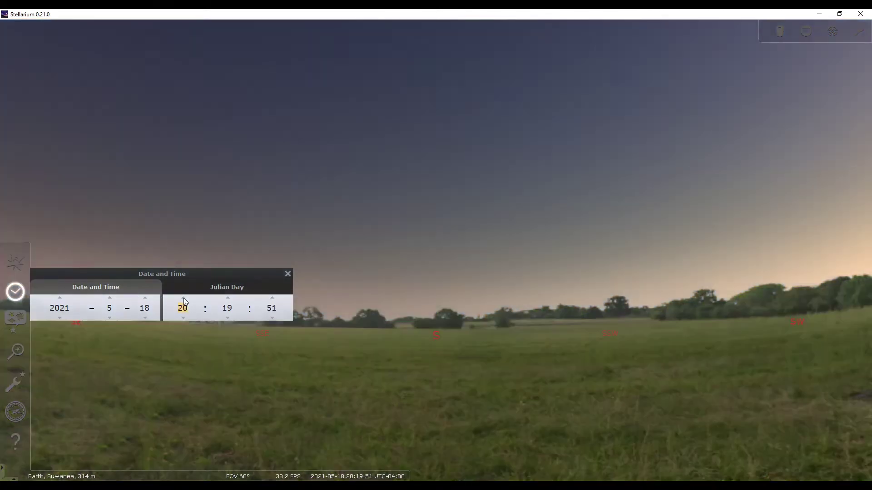
{"action": "left_click", "coordinate": [183, 297]}
{"action": "left_click", "coordinate": [183, 298]}
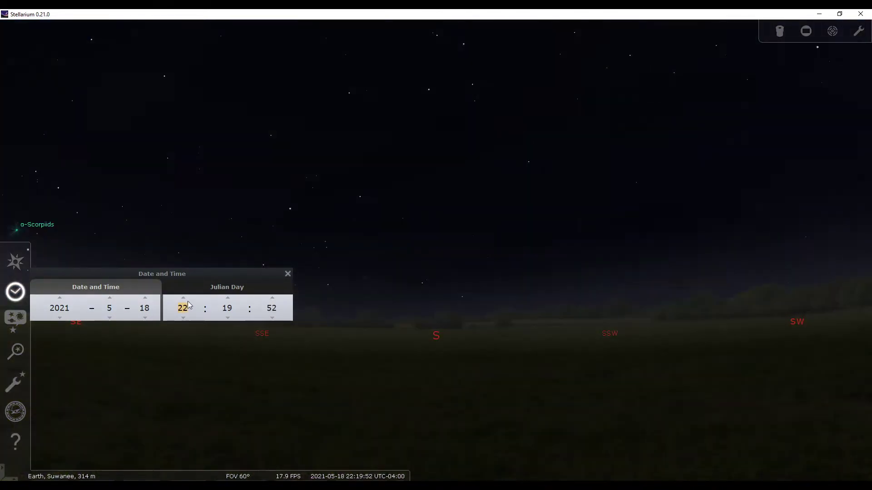
{"action": "left_click", "coordinate": [288, 273]}
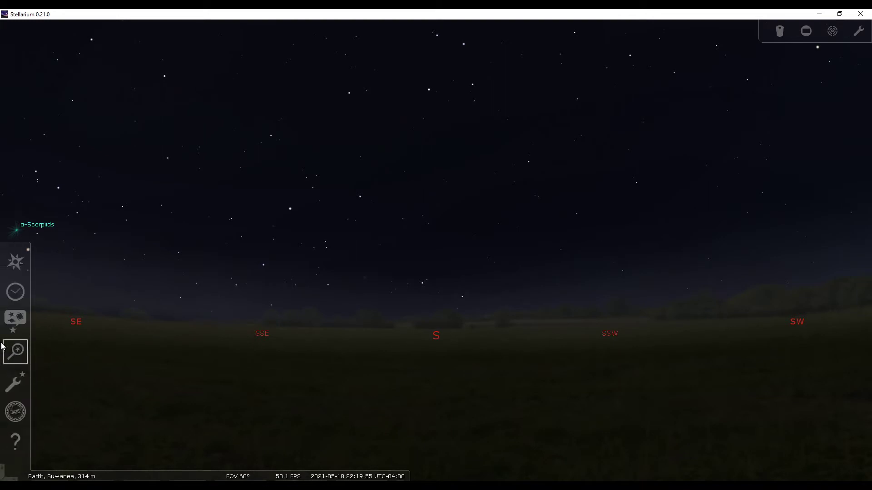
Step: Display the Equatorial grid (J2000) marking in the sky view, keeping its colour at #00ff00
{"action": "left_click", "coordinate": [15, 319]}
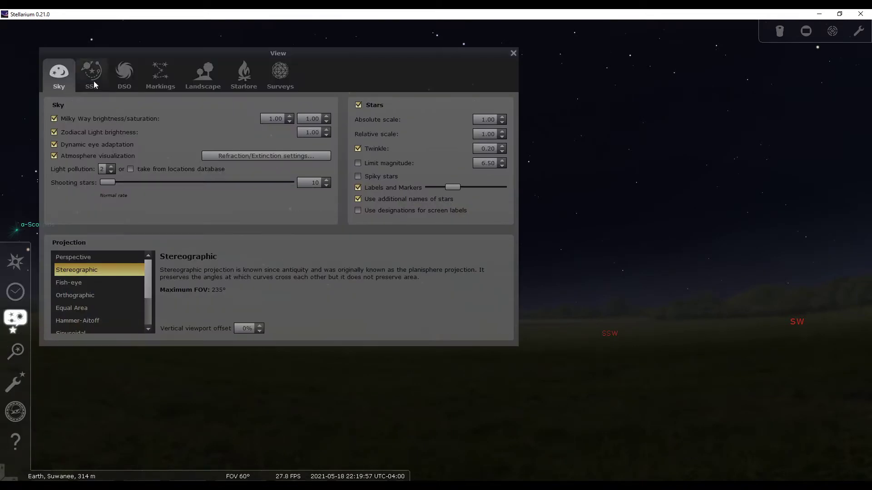
{"action": "left_click", "coordinate": [169, 73]}
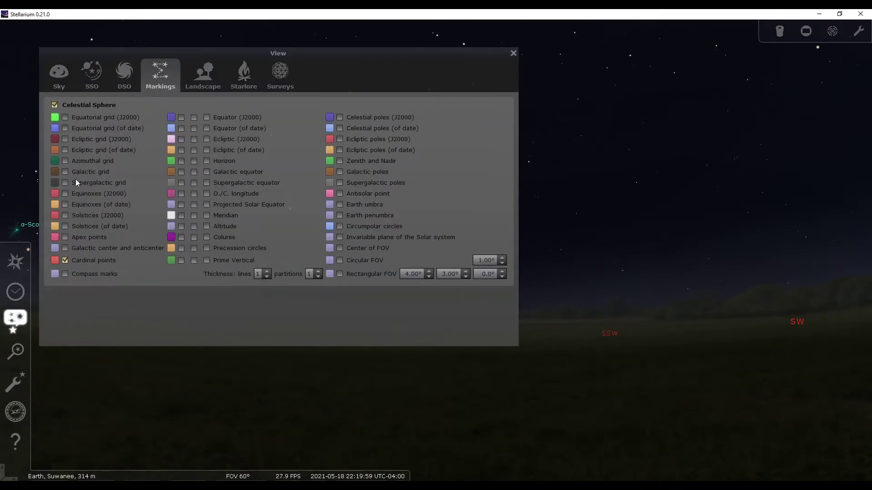
{"action": "left_click", "coordinate": [65, 117]}
{"action": "left_click", "coordinate": [55, 117]}
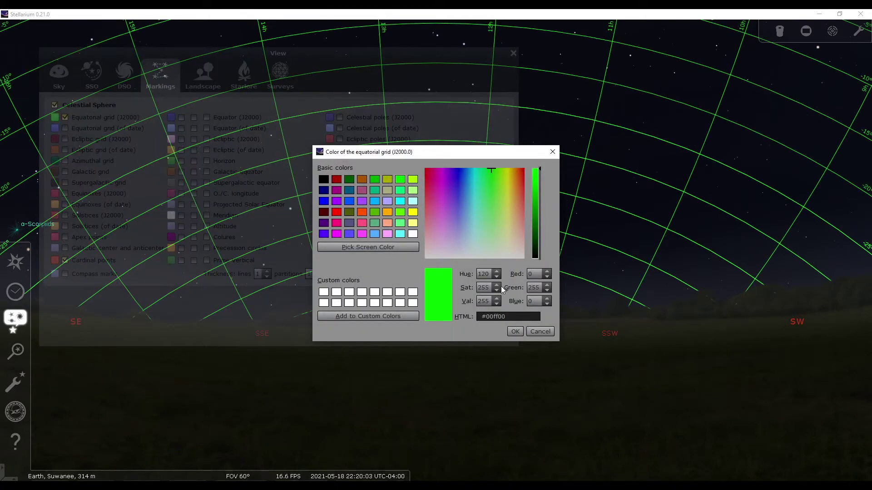
{"action": "left_click", "coordinate": [514, 332]}
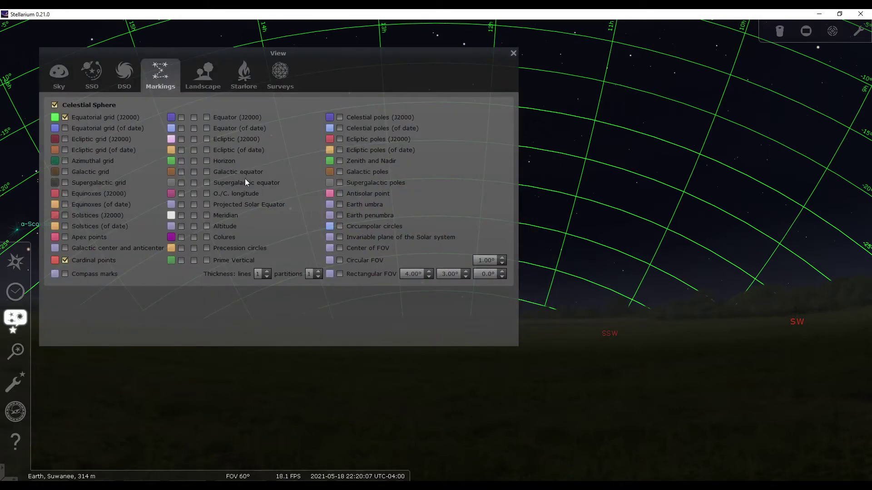
Step: Enable all three display options of the Meridian marking and close the view settings
{"action": "left_click", "coordinate": [207, 215]}
{"action": "left_click", "coordinate": [194, 215]}
{"action": "left_click", "coordinate": [181, 215]}
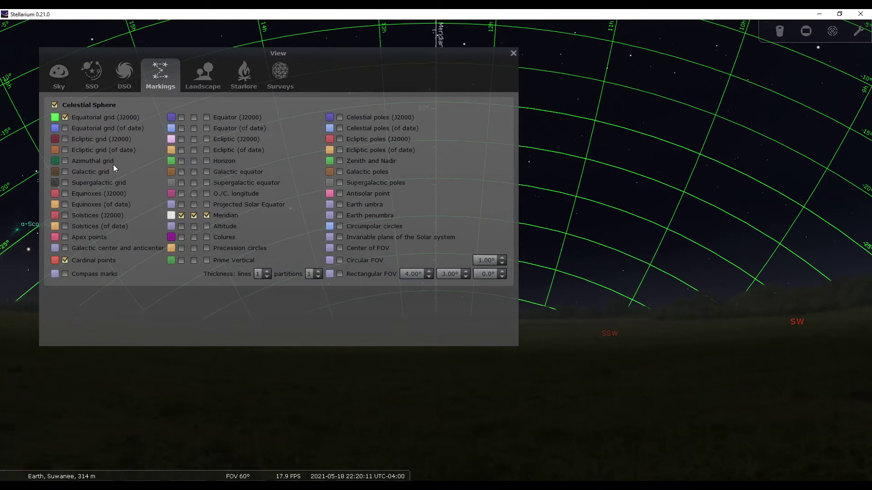
{"action": "left_click", "coordinate": [513, 54]}
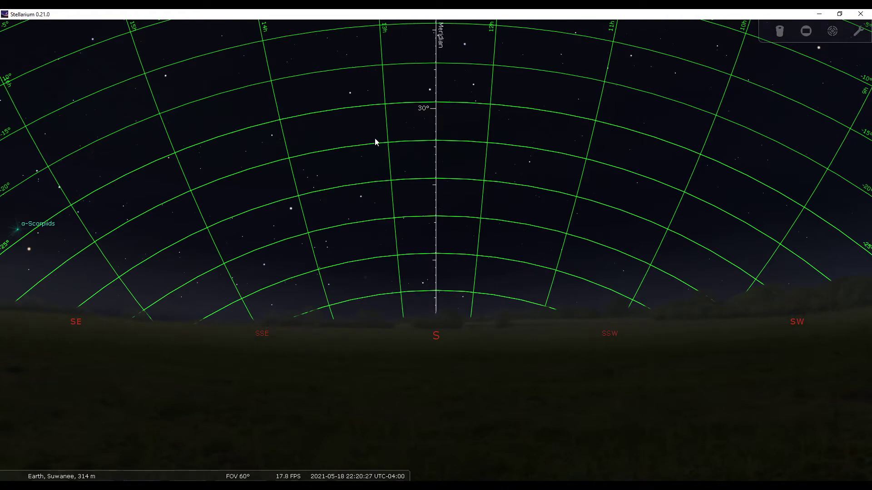
Step: Examine the coordinate grid across the southern sky, then around the north celestial pole above the northern horizon
{"action": "left_click", "coordinate": [322, 182]}
{"action": "key", "text": "Left"}
{"action": "key", "text": "Up"}
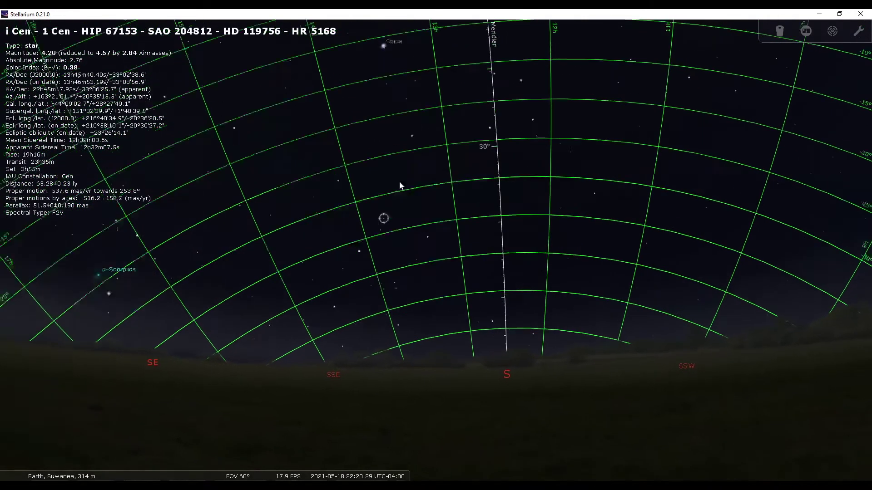
{"action": "left_click", "coordinate": [513, 134]}
{"action": "left_click_drag", "start_coordinate": [543, 105], "coordinate": [633, 346]}
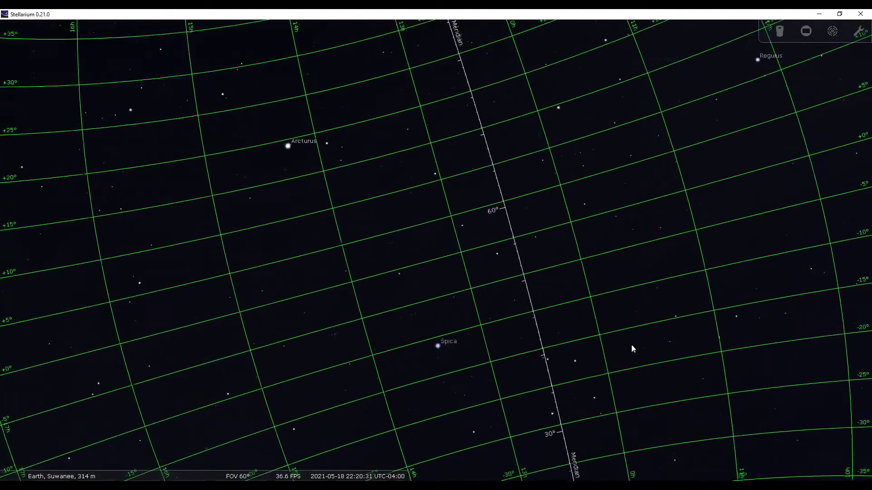
{"action": "left_click_drag", "start_coordinate": [712, 173], "coordinate": [489, 318]}
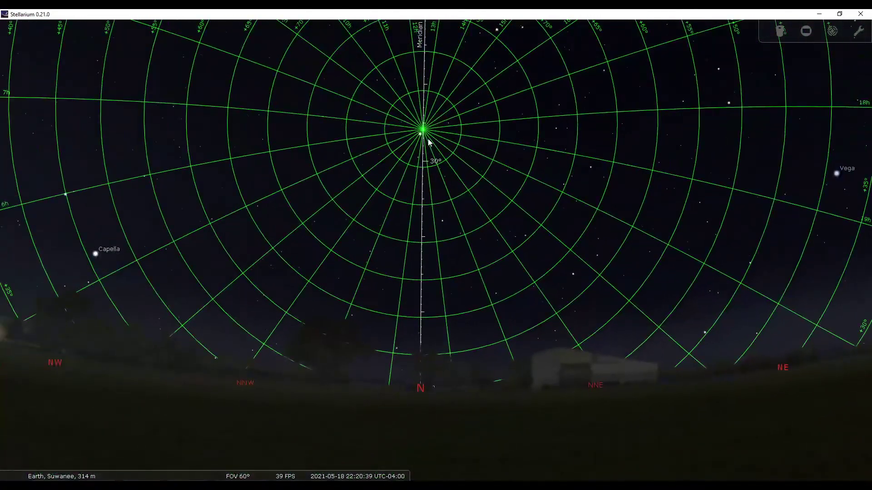
Step: Examine Polaris and its neighbouring star close to the north celestial pole, then clear the star selection
{"action": "scroll", "coordinate": [443, 127], "scroll_direction": "up", "scroll_amount": 5}
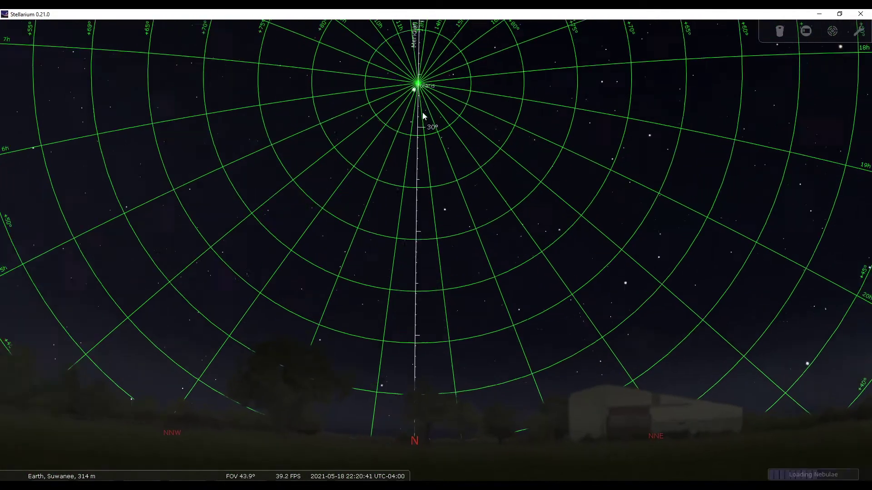
{"action": "left_click", "coordinate": [412, 76]}
{"action": "left_click_drag", "start_coordinate": [436, 128], "coordinate": [453, 313]}
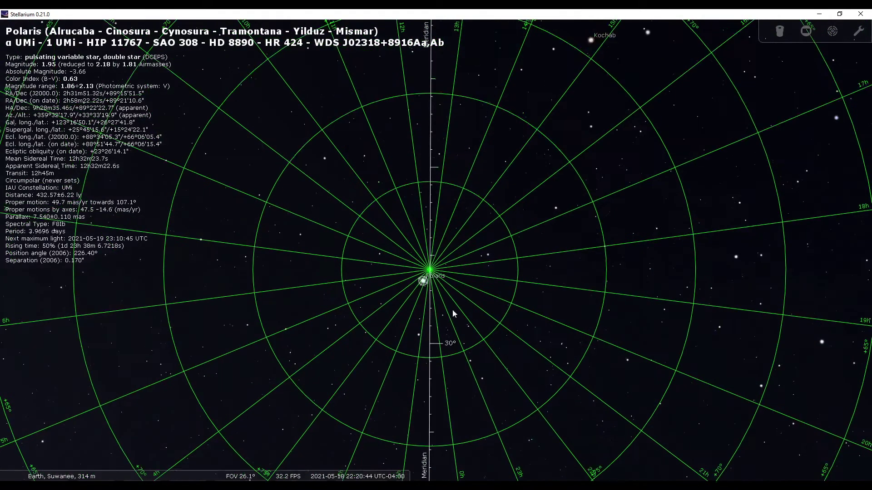
{"action": "left_click", "coordinate": [414, 302]}
{"action": "left_click", "coordinate": [404, 320]}
{"action": "left_click", "coordinate": [396, 325]}
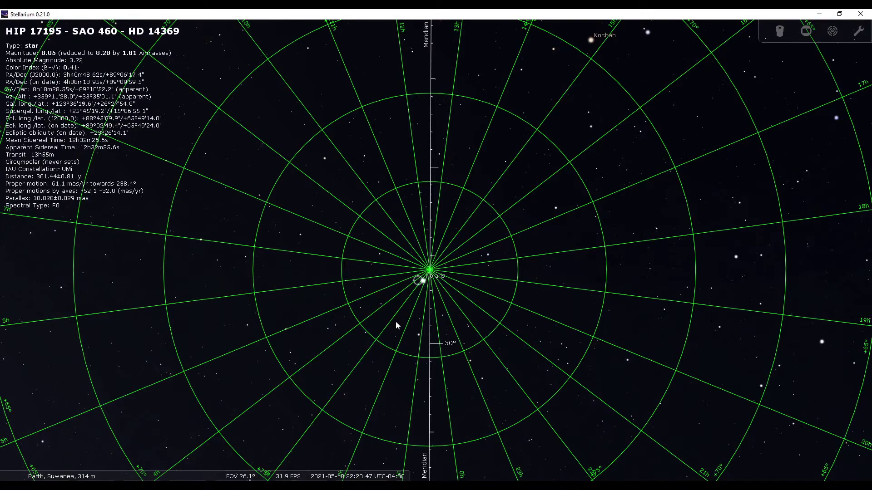
{"action": "right_click", "coordinate": [402, 297]}
Step: Trace the declination lines from the north celestial pole over to the southern horizon along the meridian
{"action": "scroll", "coordinate": [428, 300], "scroll_direction": "down", "scroll_amount": 5}
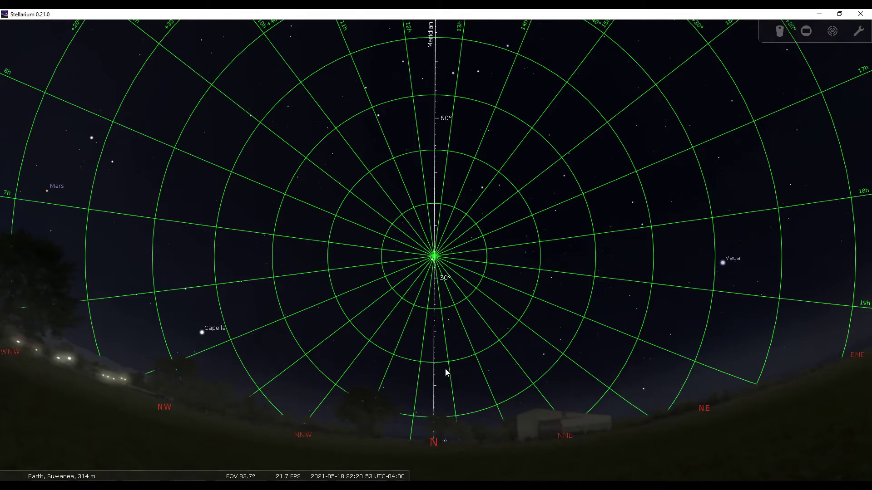
{"action": "left_click_drag", "start_coordinate": [479, 392], "coordinate": [476, 356]}
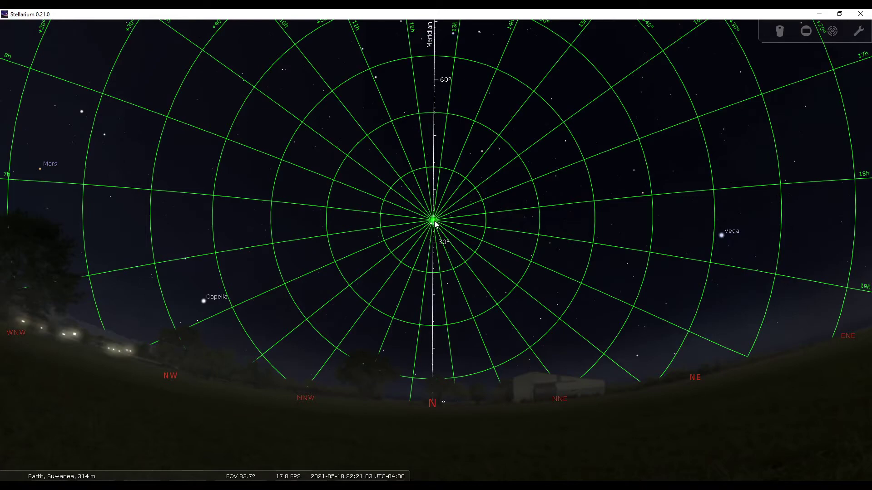
{"action": "left_click_drag", "start_coordinate": [398, 223], "coordinate": [792, 224]}
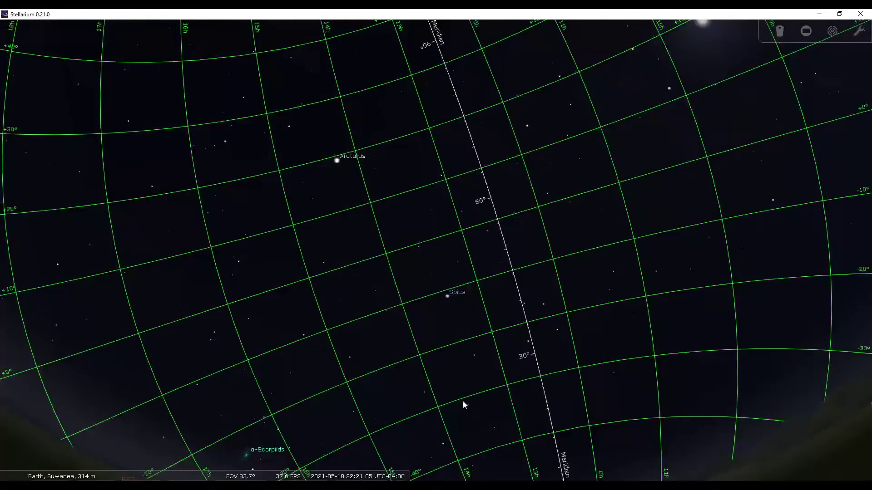
{"action": "key", "text": "Down"}
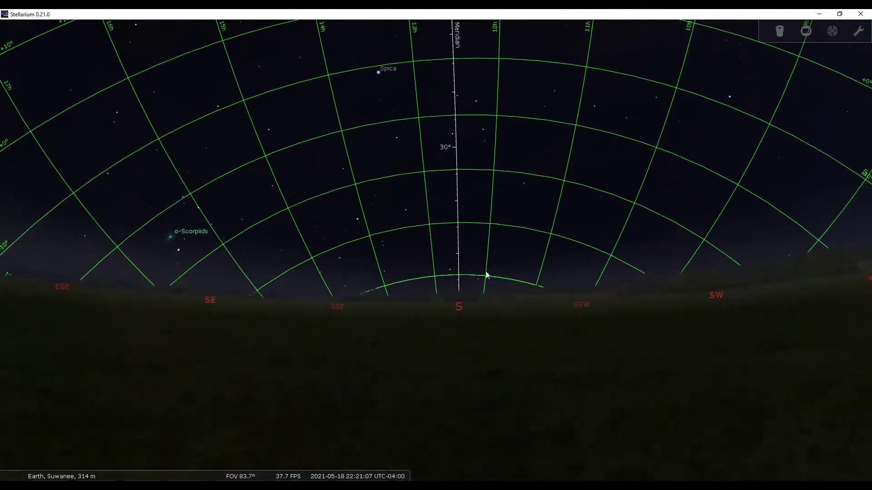
{"action": "left_click_drag", "start_coordinate": [369, 289], "coordinate": [47, 226]}
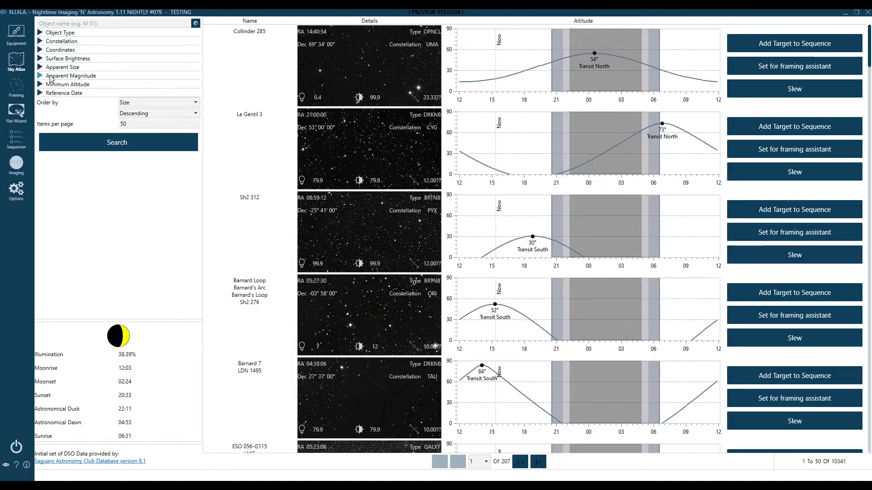
Step: Switch back to N.I.N.A., filter the Sky Atlas to declination -50 through 90, search and browse the listed objects
{"action": "left_click", "coordinate": [41, 50]}
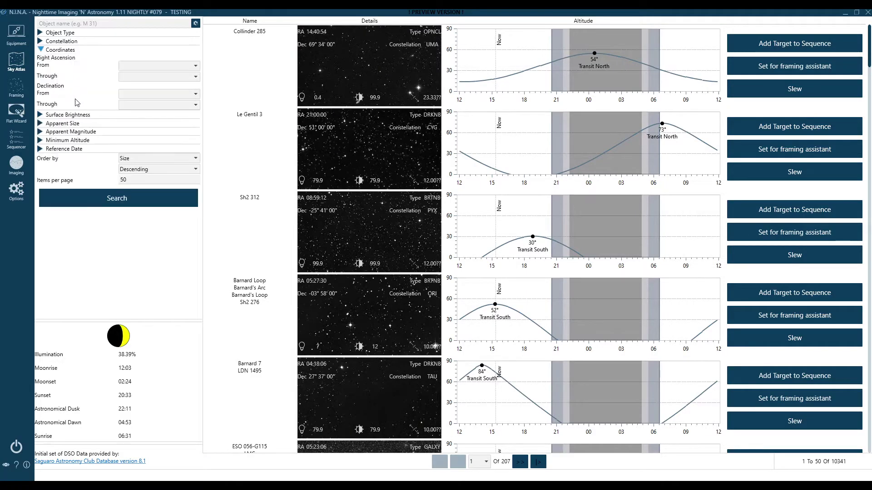
{"action": "left_click", "coordinate": [164, 94]}
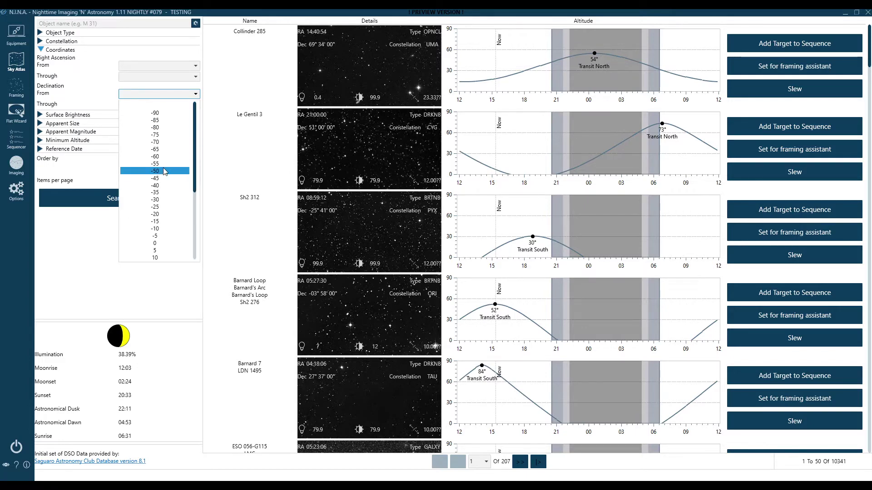
{"action": "left_click", "coordinate": [170, 177]}
{"action": "left_click", "coordinate": [165, 105]}
{"action": "scroll", "coordinate": [166, 236], "scroll_direction": "down", "scroll_amount": 3}
{"action": "left_click", "coordinate": [156, 268]}
{"action": "left_click", "coordinate": [128, 207]}
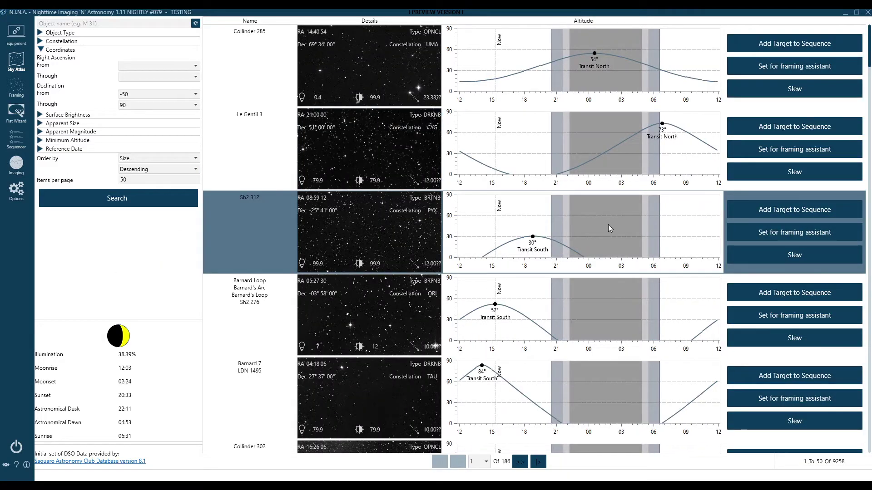
{"action": "scroll", "coordinate": [608, 222], "scroll_direction": "down", "scroll_amount": 10}
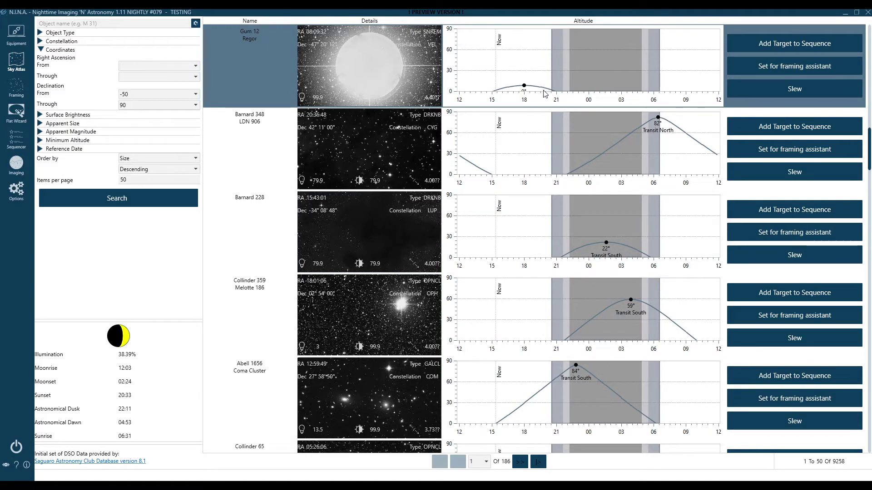
{"action": "scroll", "coordinate": [579, 124], "scroll_direction": "down", "scroll_amount": 15}
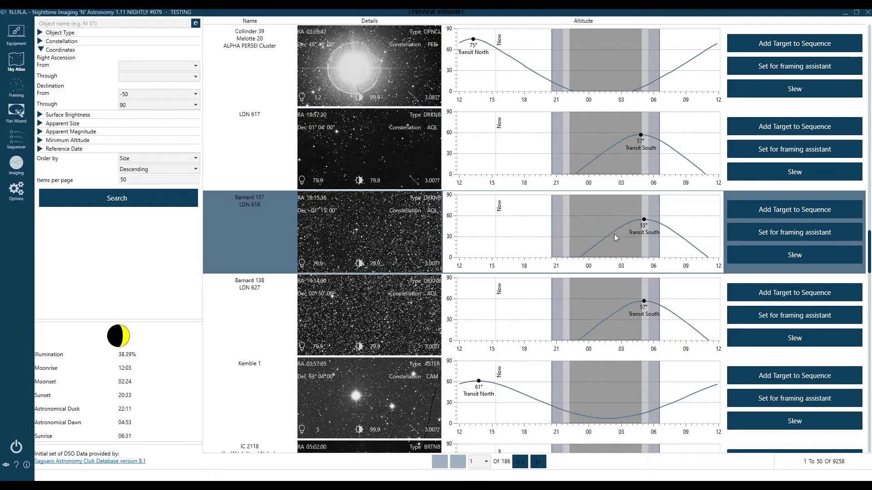
{"action": "scroll", "coordinate": [616, 256], "scroll_direction": "down", "scroll_amount": 5}
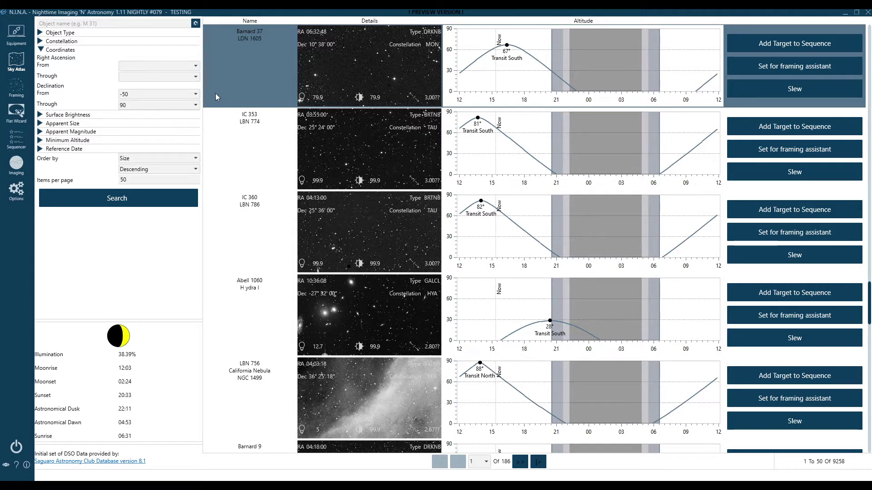
Step: Limit the right ascension from 5 through 6 and rerun the Sky Atlas search
{"action": "left_click", "coordinate": [150, 68]}
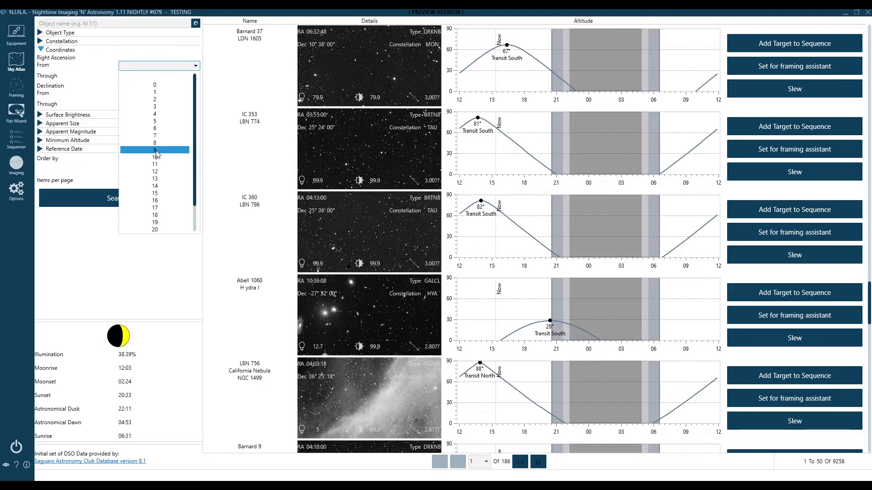
{"action": "left_click", "coordinate": [158, 122]}
{"action": "left_click", "coordinate": [164, 77]}
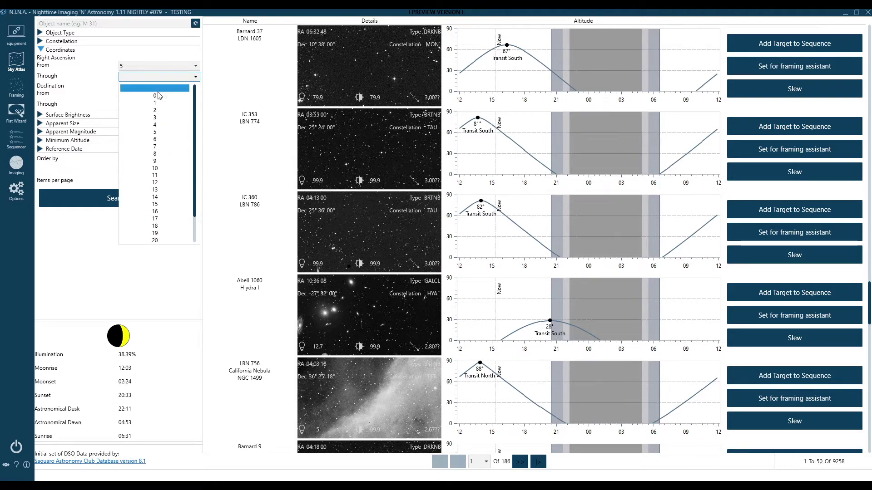
{"action": "left_click", "coordinate": [163, 139]}
{"action": "left_click", "coordinate": [116, 197]}
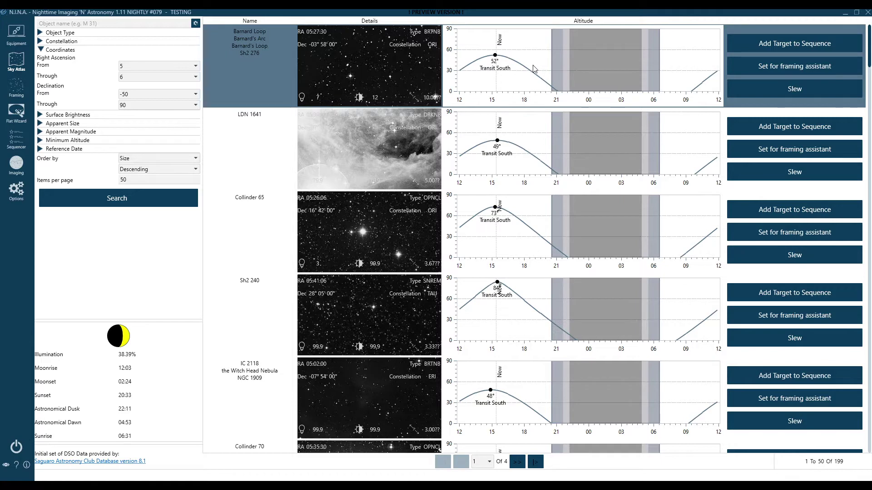
Step: Limit the right ascension from 10 through 11, rerun the Sky Atlas search and browse the listed objects' altitude curves
{"action": "left_click", "coordinate": [135, 69]}
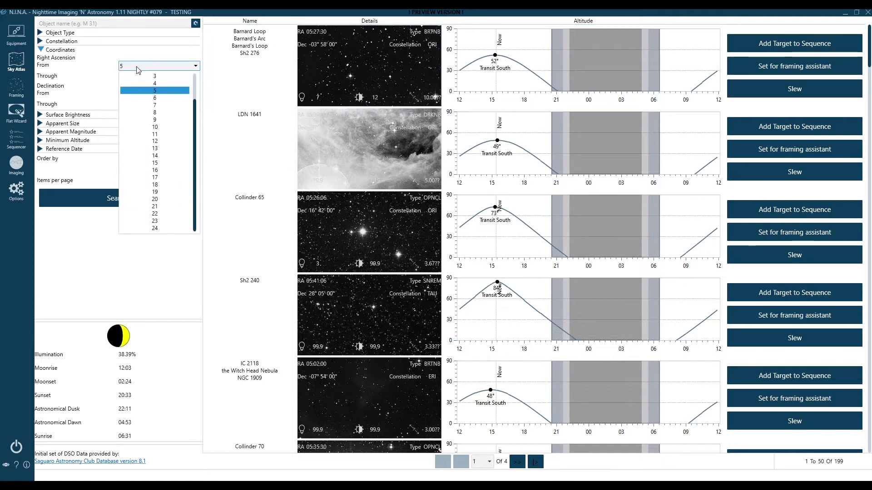
{"action": "left_click", "coordinate": [156, 129]}
{"action": "left_click", "coordinate": [153, 77]}
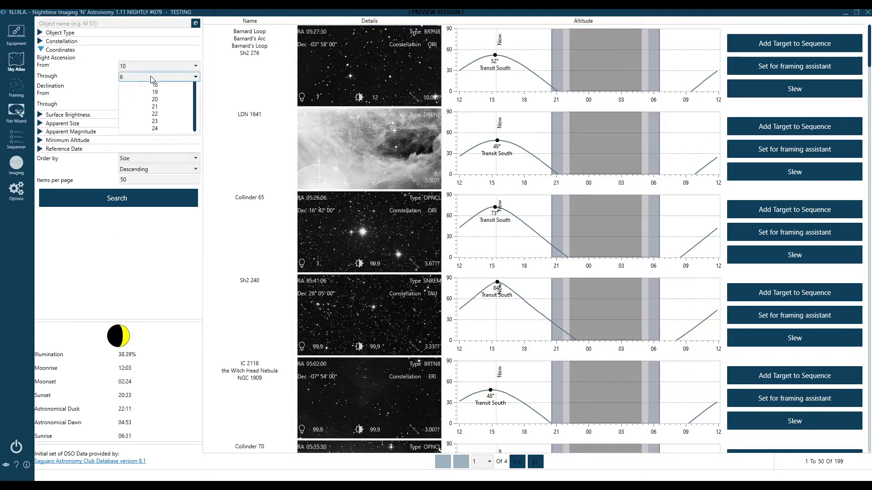
{"action": "left_click", "coordinate": [154, 146]}
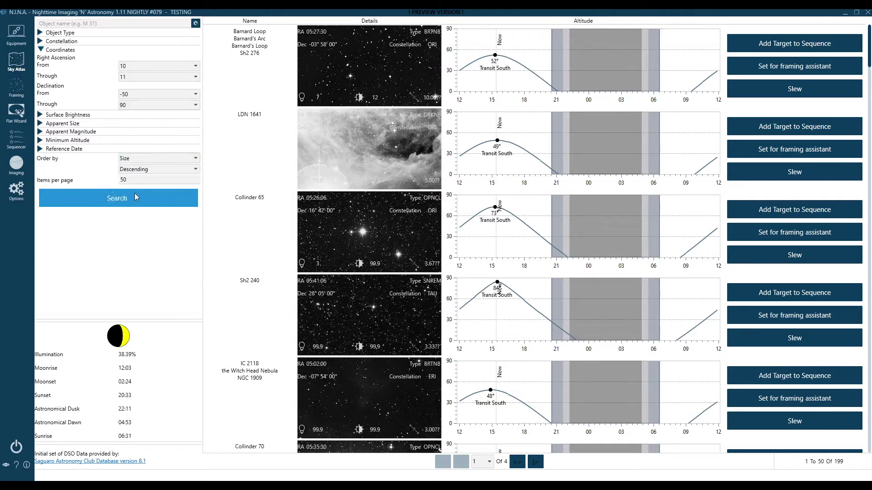
{"action": "left_click", "coordinate": [117, 198]}
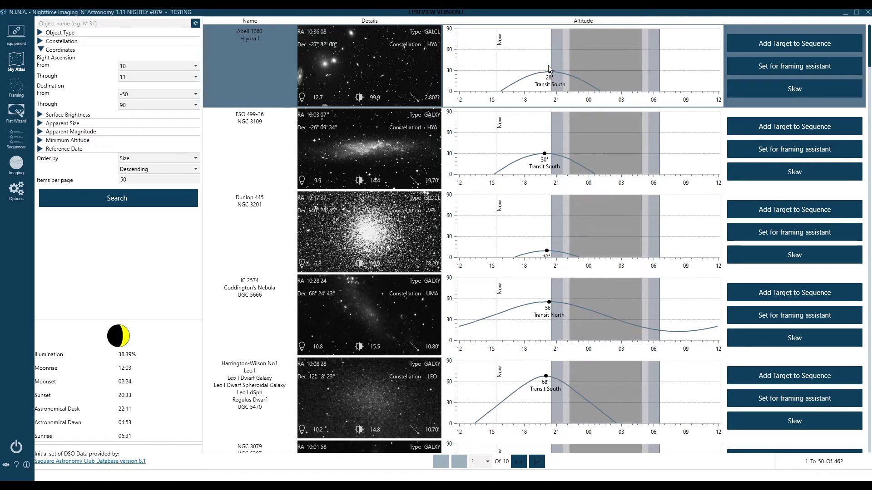
{"action": "scroll", "coordinate": [553, 225], "scroll_direction": "down", "scroll_amount": 3}
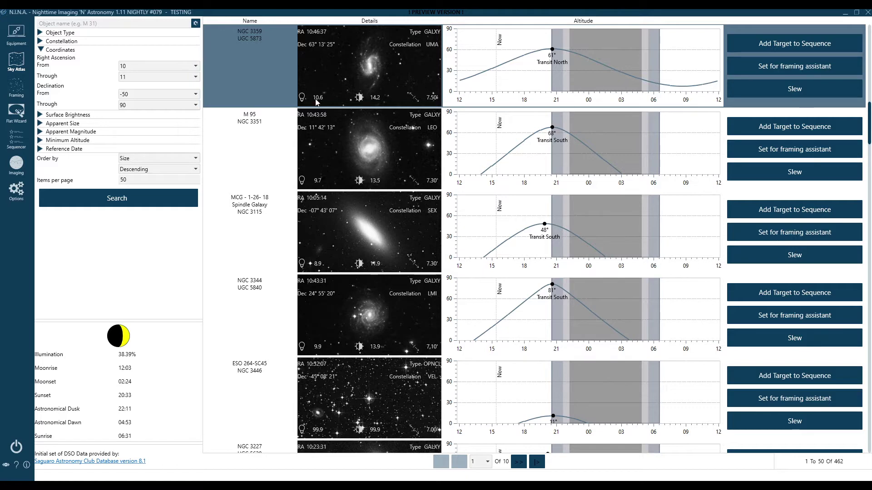
Step: Extend the right ascension range through 21, search again and browse the first page of objects
{"action": "left_click", "coordinate": [131, 77]}
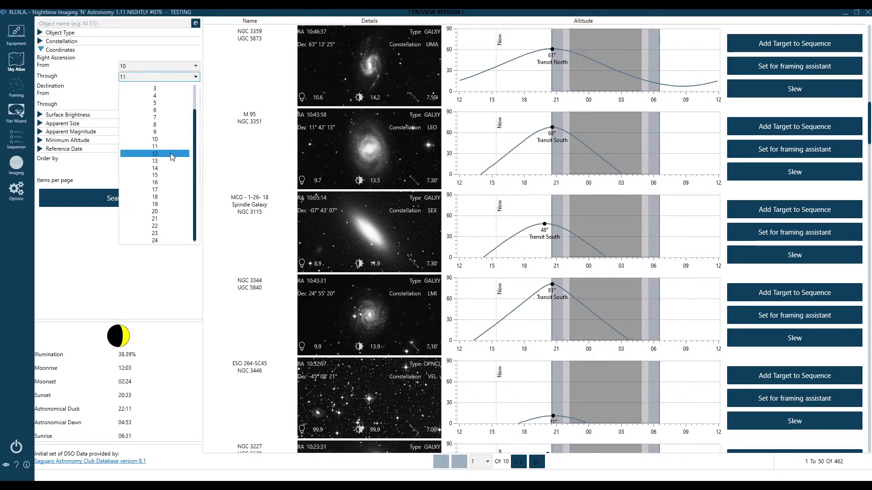
{"action": "left_click", "coordinate": [160, 219]}
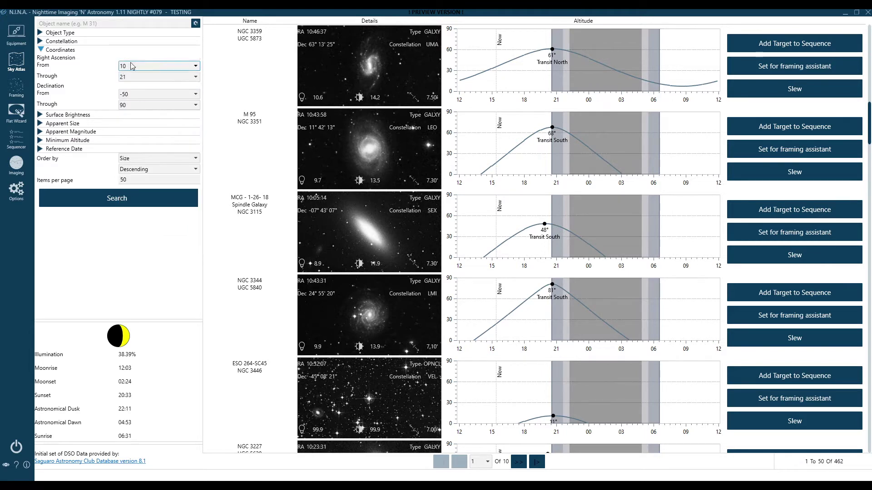
{"action": "left_click", "coordinate": [128, 198]}
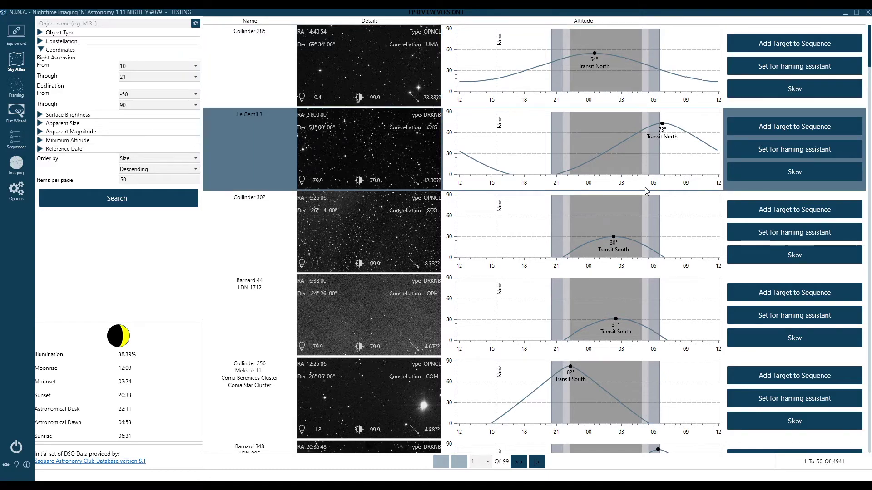
{"action": "scroll", "coordinate": [645, 187], "scroll_direction": "down", "scroll_amount": 5}
{"action": "scroll", "coordinate": [646, 191], "scroll_direction": "down", "scroll_amount": 6}
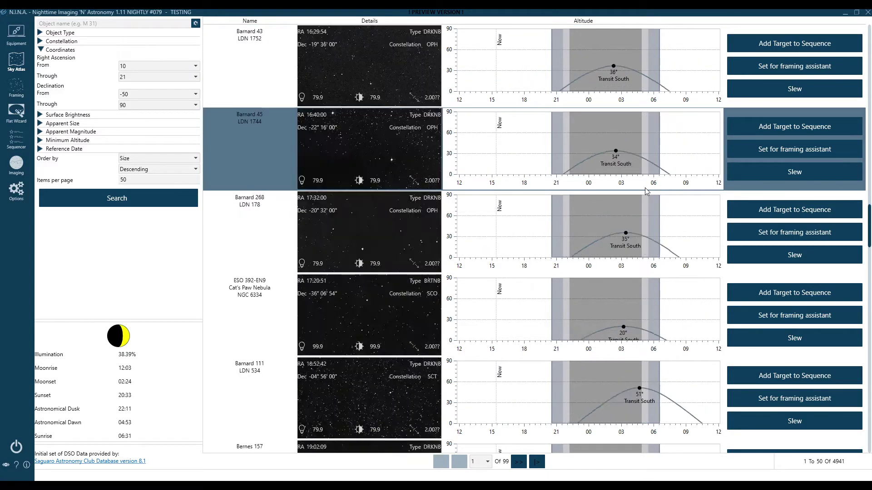
{"action": "scroll", "coordinate": [644, 187], "scroll_direction": "down", "scroll_amount": 6}
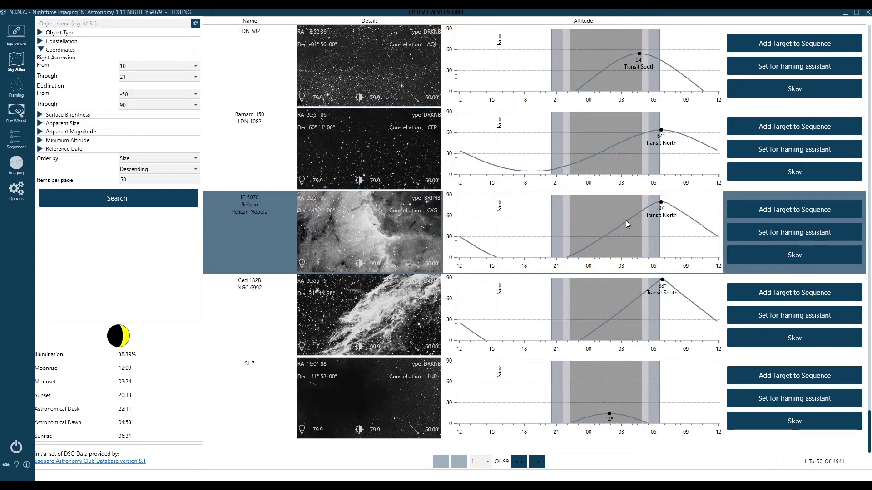
{"action": "scroll", "coordinate": [625, 220], "scroll_direction": "up", "scroll_amount": 10}
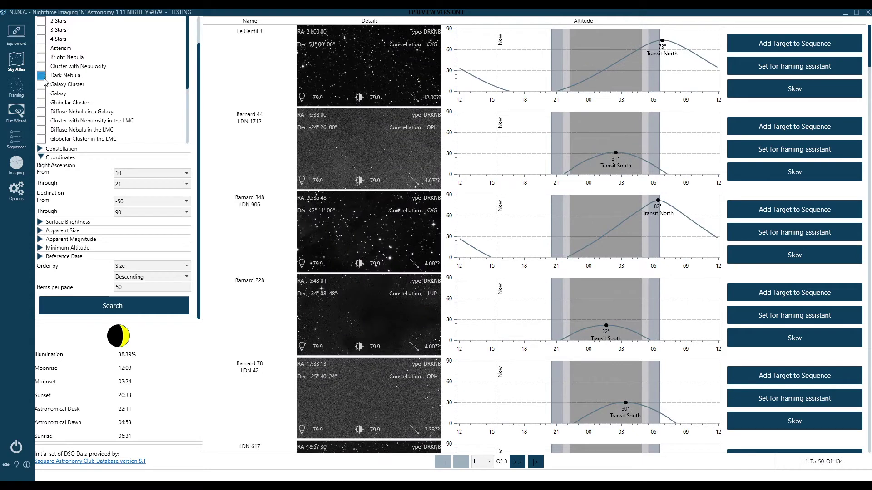
Step: Restrict the object type to Galaxy, rerun the search and browse the first page of galaxies
{"action": "left_click", "coordinate": [41, 93]}
{"action": "left_click", "coordinate": [118, 304]}
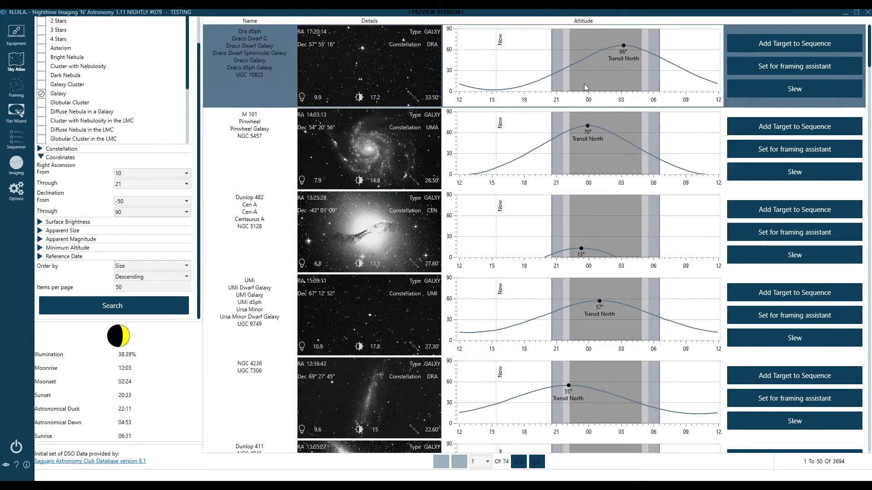
{"action": "scroll", "coordinate": [641, 329], "scroll_direction": "down", "scroll_amount": 1}
{"action": "scroll", "coordinate": [641, 328], "scroll_direction": "down", "scroll_amount": 8}
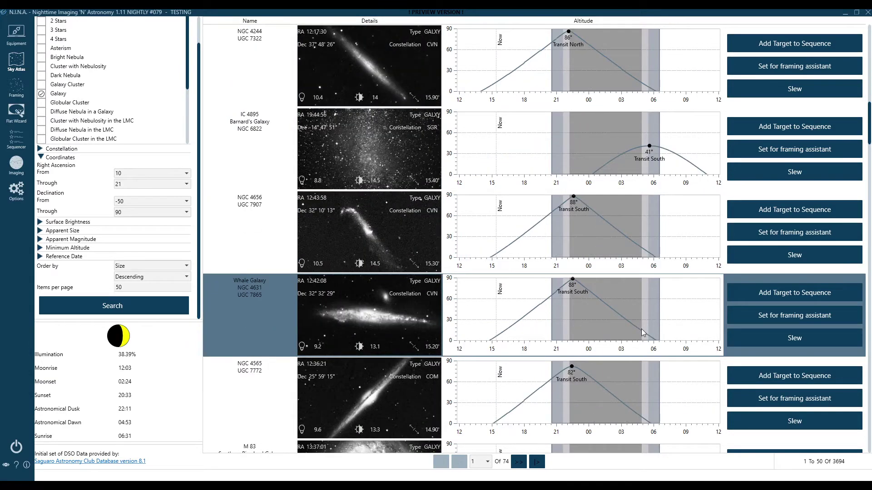
{"action": "scroll", "coordinate": [641, 327], "scroll_direction": "down", "scroll_amount": 6}
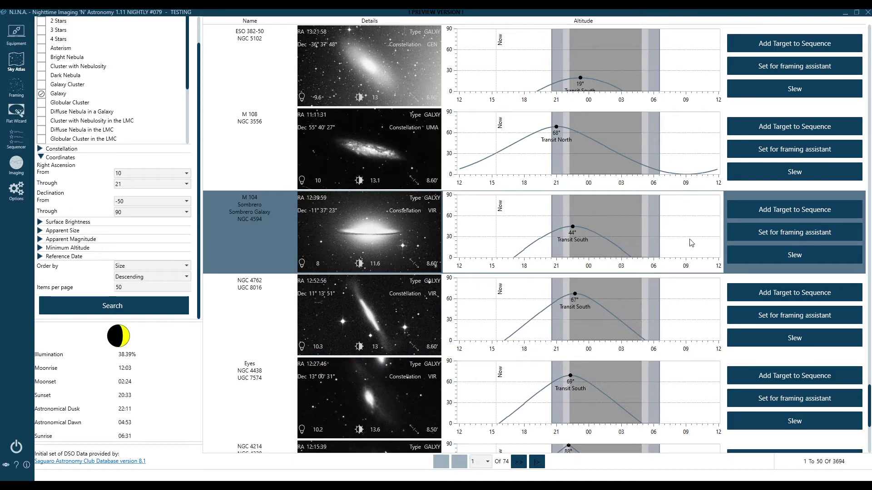
{"action": "scroll", "coordinate": [600, 320], "scroll_direction": "up", "scroll_amount": 5}
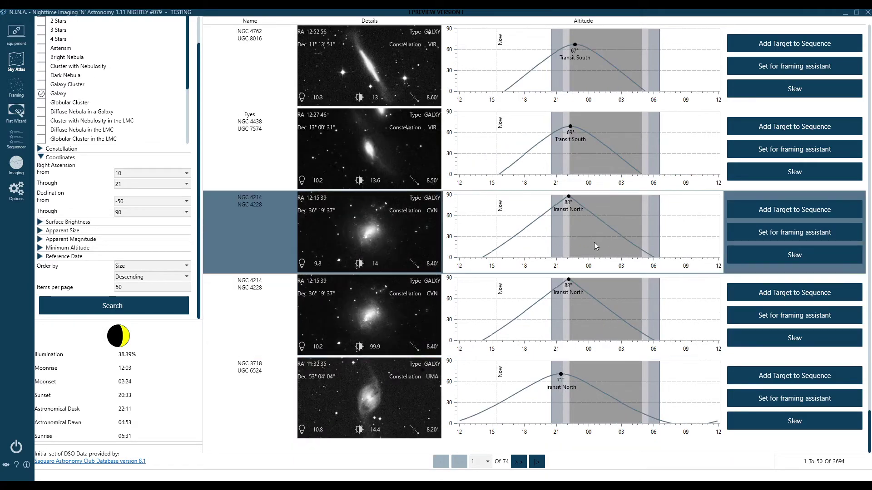
{"action": "scroll", "coordinate": [594, 242], "scroll_direction": "up", "scroll_amount": 6}
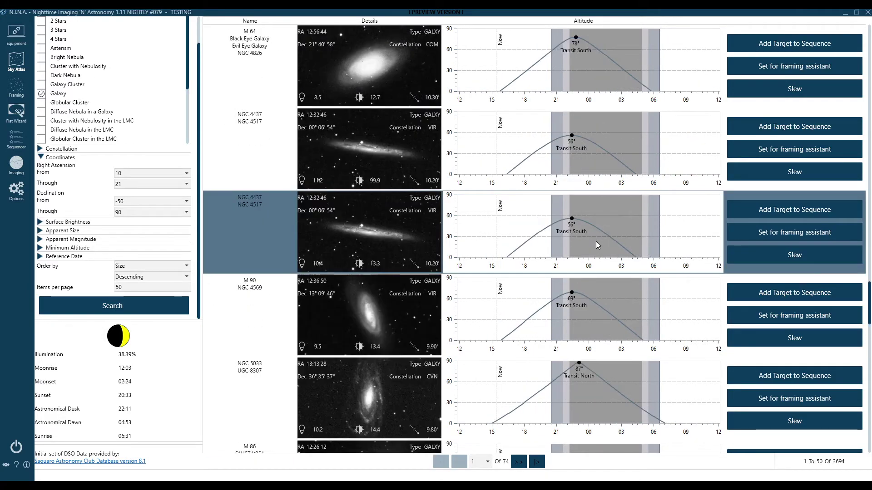
{"action": "scroll", "coordinate": [596, 242], "scroll_direction": "up", "scroll_amount": 8}
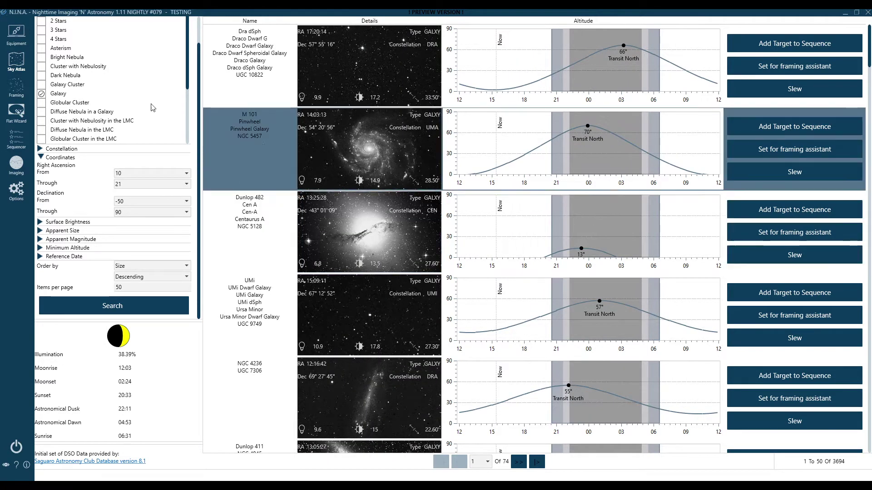
Step: Clear the Galaxy object type filter and rerun the Sky Atlas search
{"action": "left_click", "coordinate": [56, 94]}
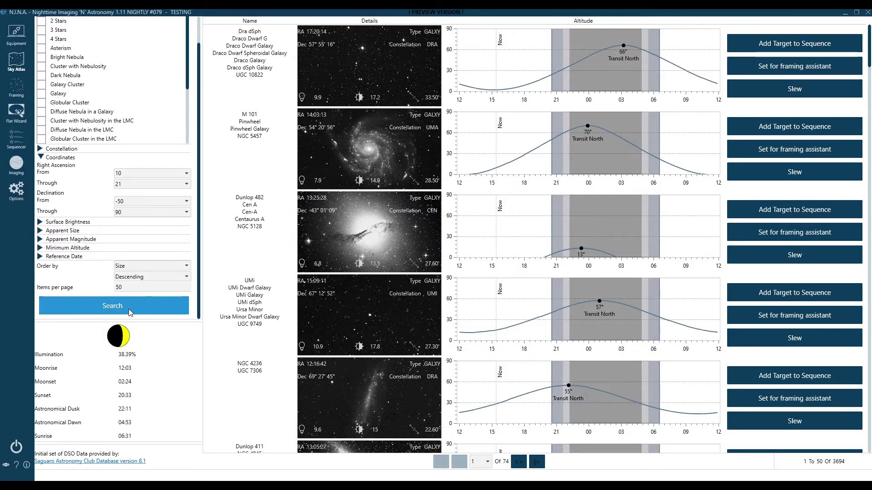
{"action": "left_click", "coordinate": [113, 306]}
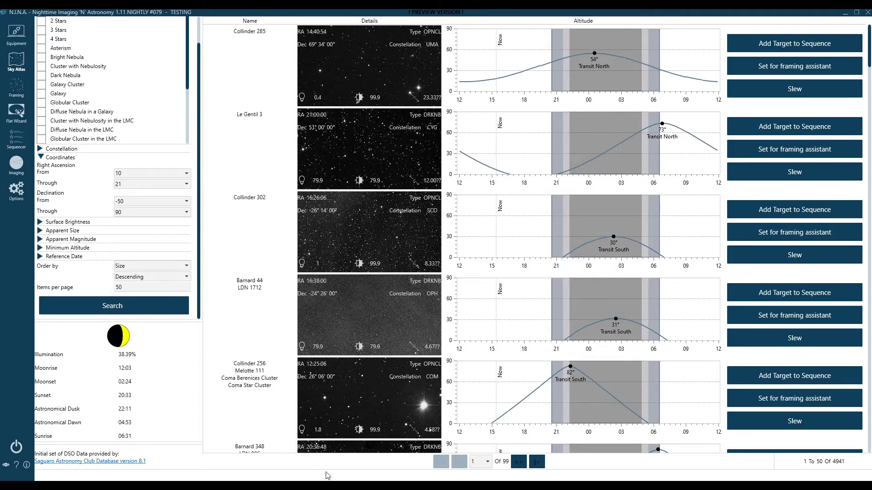
Step: Switch to Stellarium and trace the right ascension lines around the north celestial pole, between the western and eastern horizons
{"action": "key", "text": "alt+Tab"}
{"action": "left_click_drag", "start_coordinate": [262, 112], "coordinate": [284, 145]}
{"action": "left_click_drag", "start_coordinate": [641, 187], "coordinate": [151, 233]}
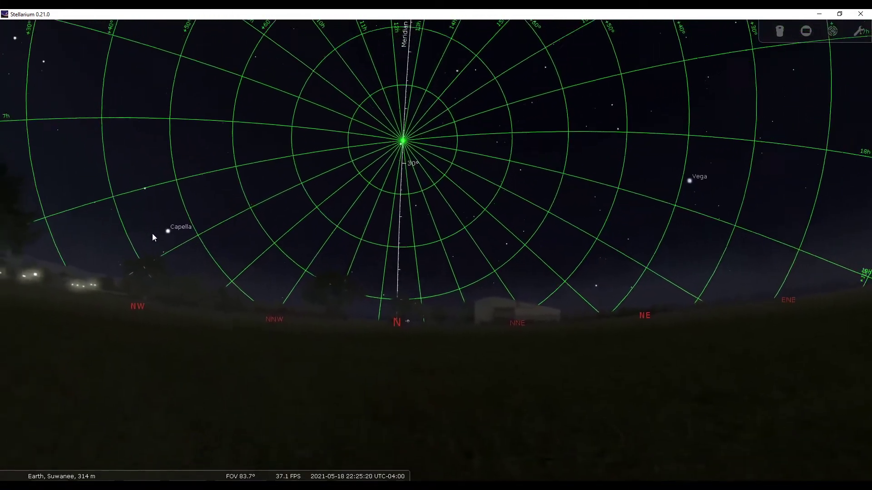
{"action": "left_click_drag", "start_coordinate": [1, 93], "coordinate": [85, 169]}
{"action": "left_click_drag", "start_coordinate": [55, 128], "coordinate": [256, 177]}
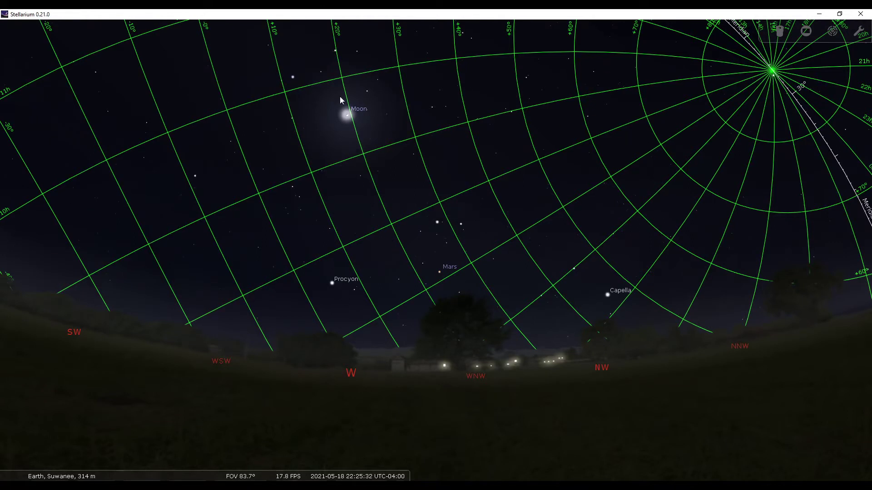
{"action": "left_click_drag", "start_coordinate": [640, 181], "coordinate": [375, 161]}
{"action": "left_click_drag", "start_coordinate": [562, 179], "coordinate": [327, 214]}
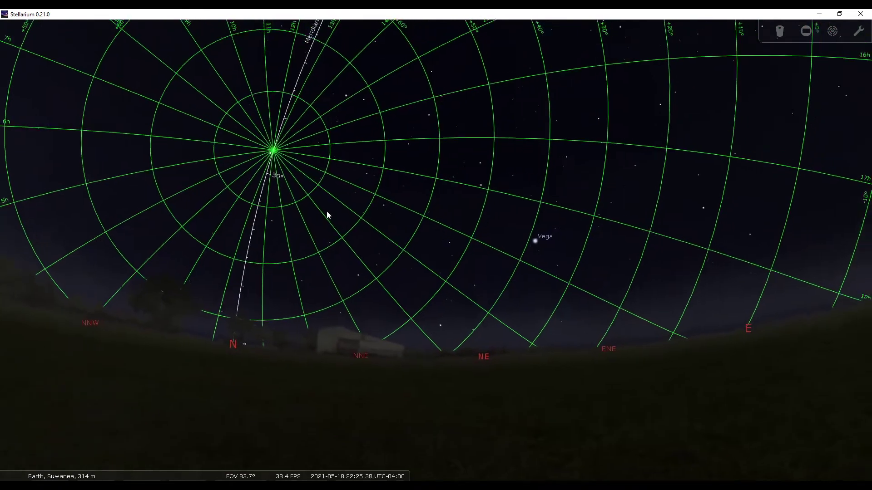
{"action": "left_click_drag", "start_coordinate": [620, 156], "coordinate": [761, 145]}
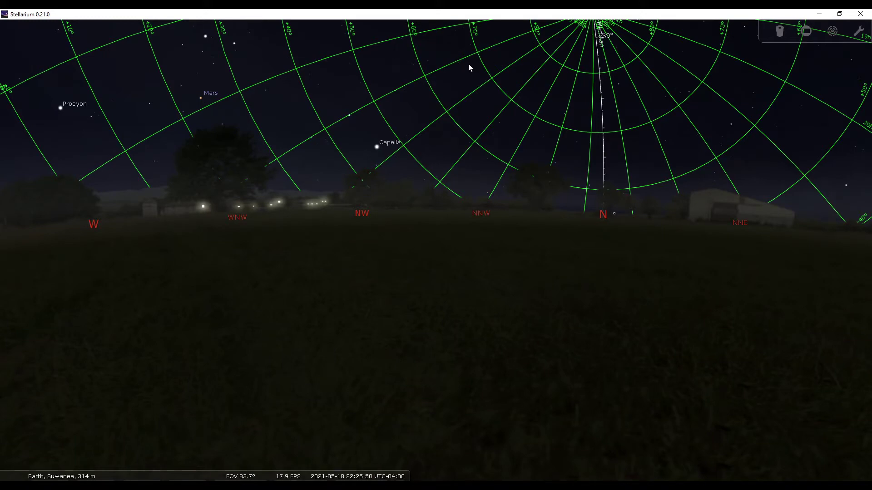
Step: Examine the equatorial grid up close between Capella in the northwest and the meridian at north
{"action": "scroll", "coordinate": [482, 83], "scroll_direction": "up", "scroll_amount": 5}
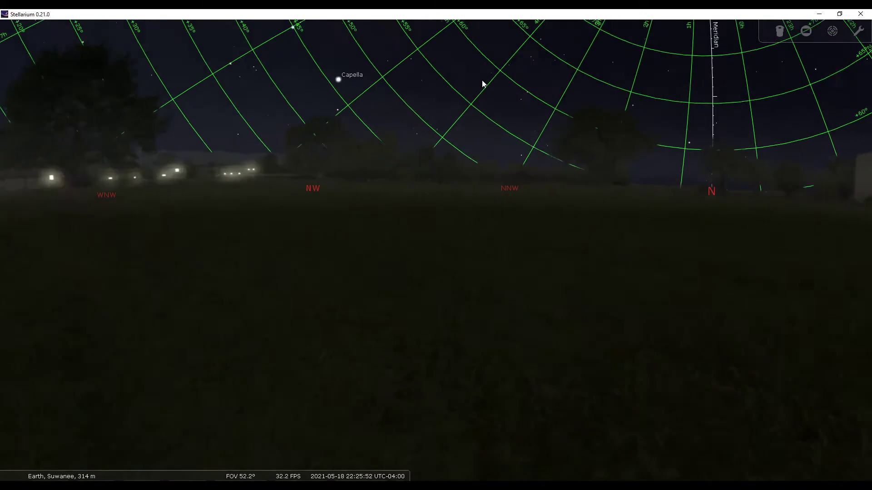
{"action": "left_click_drag", "start_coordinate": [529, 74], "coordinate": [317, 370]}
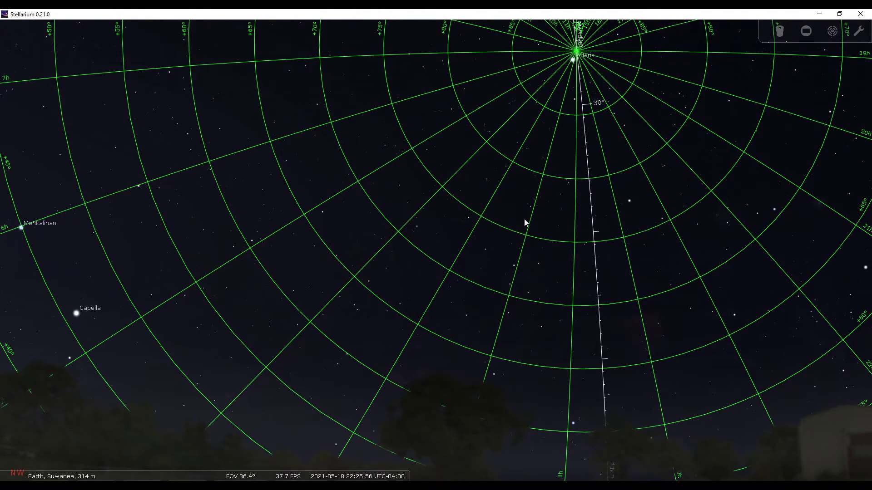
{"action": "left_click_drag", "start_coordinate": [261, 219], "coordinate": [494, 113]}
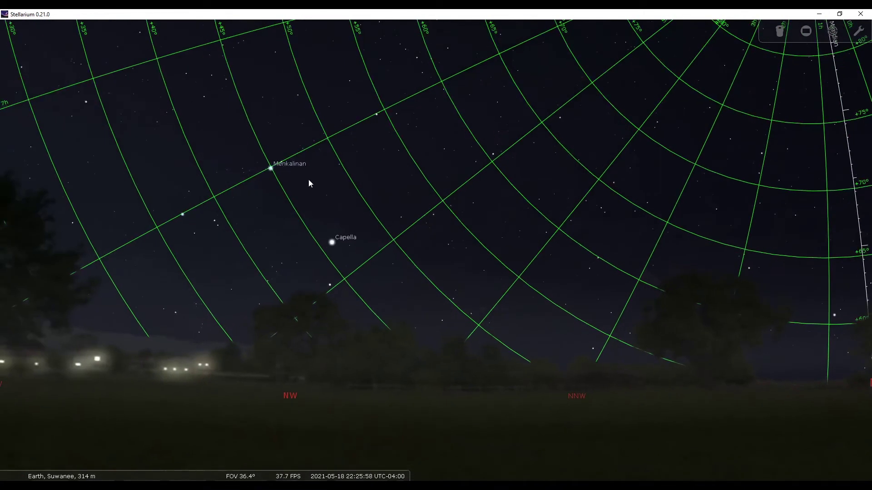
{"action": "left_click_drag", "start_coordinate": [603, 256], "coordinate": [467, 240]}
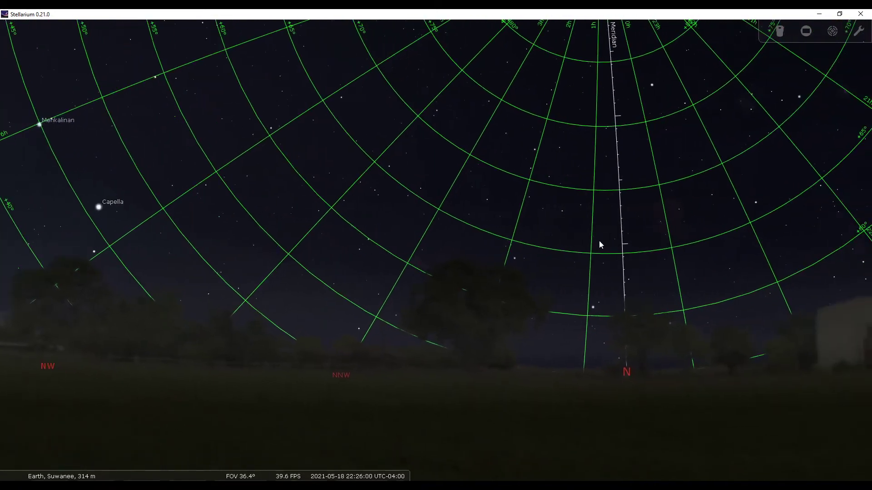
{"action": "left_click_drag", "start_coordinate": [601, 243], "coordinate": [556, 234]}
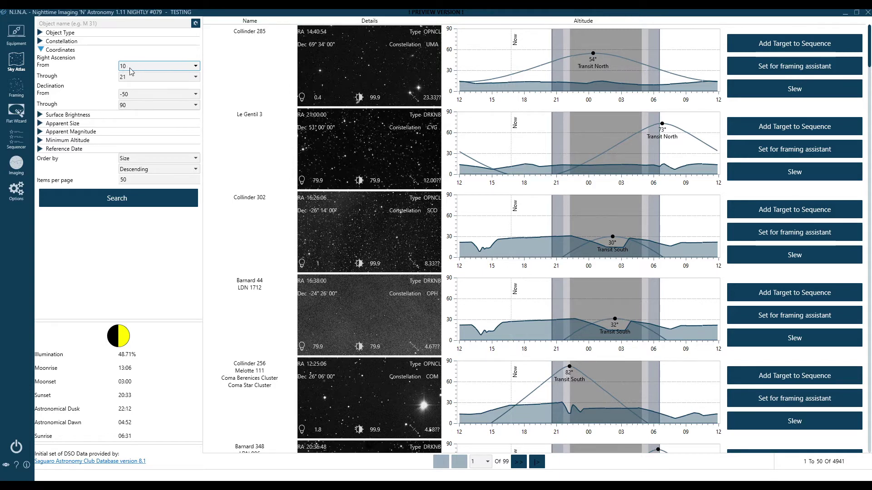
Step: Back in N.I.N.A., limit the right ascension from 0 through 10 and rerun the Sky Atlas search
{"action": "key", "text": "Return"}
{"action": "left_click", "coordinate": [152, 66]}
{"action": "left_click", "coordinate": [155, 85]}
{"action": "left_click", "coordinate": [156, 78]}
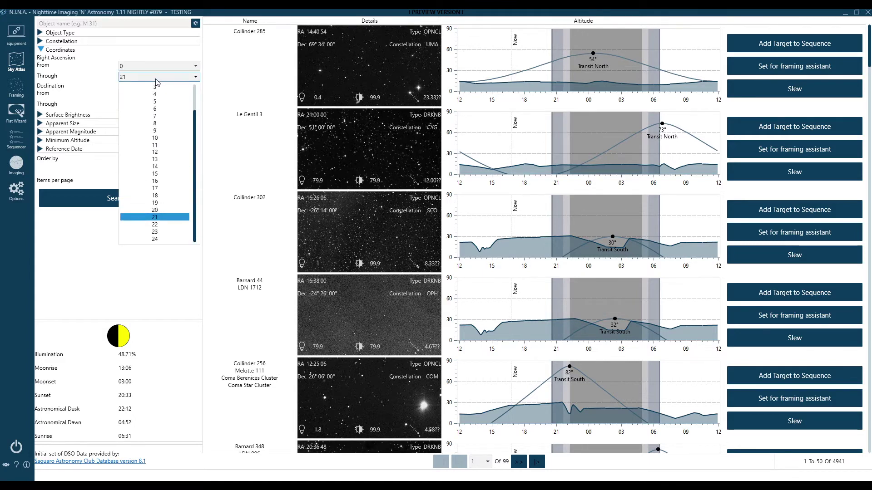
{"action": "left_click", "coordinate": [172, 138]}
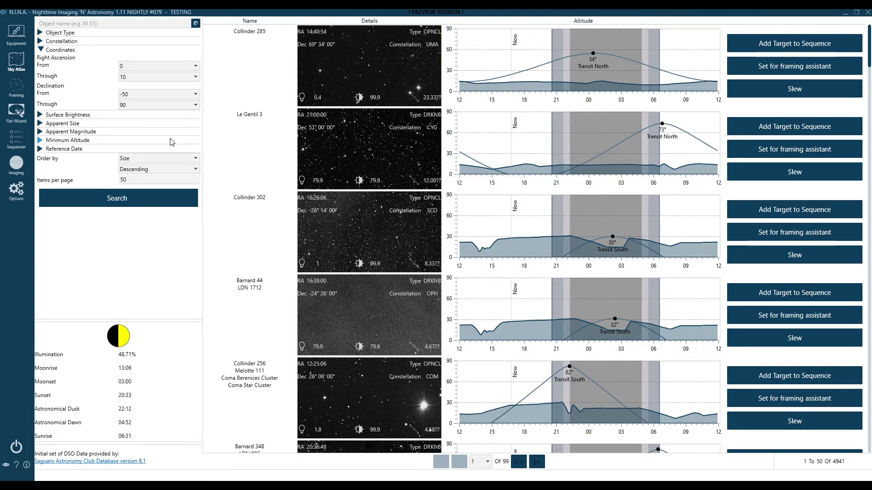
{"action": "left_click", "coordinate": [133, 199]}
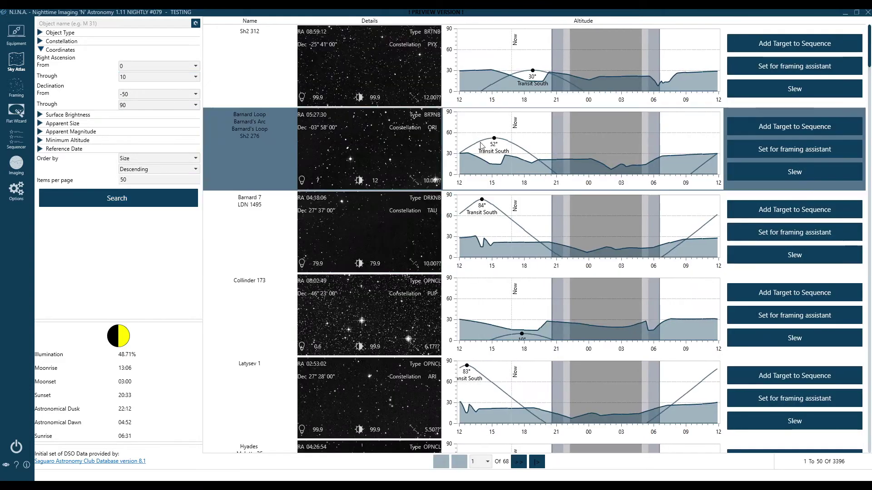
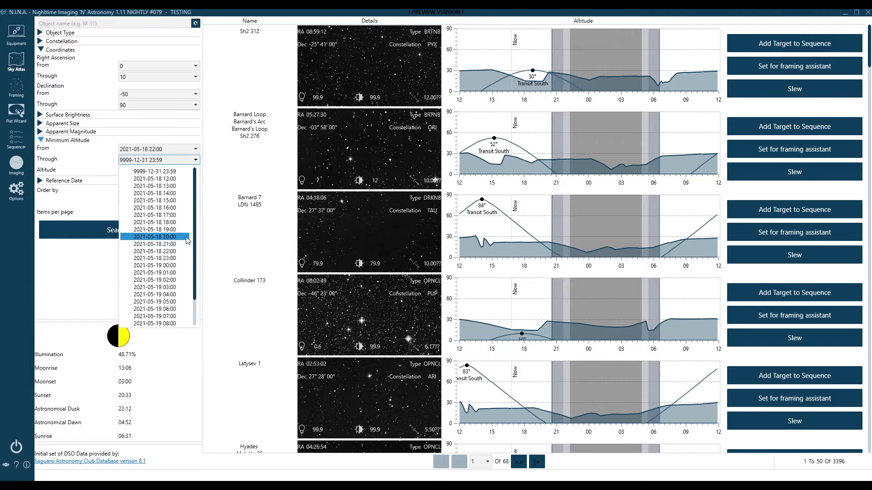
{"action": "left_click", "coordinate": [178, 266]}
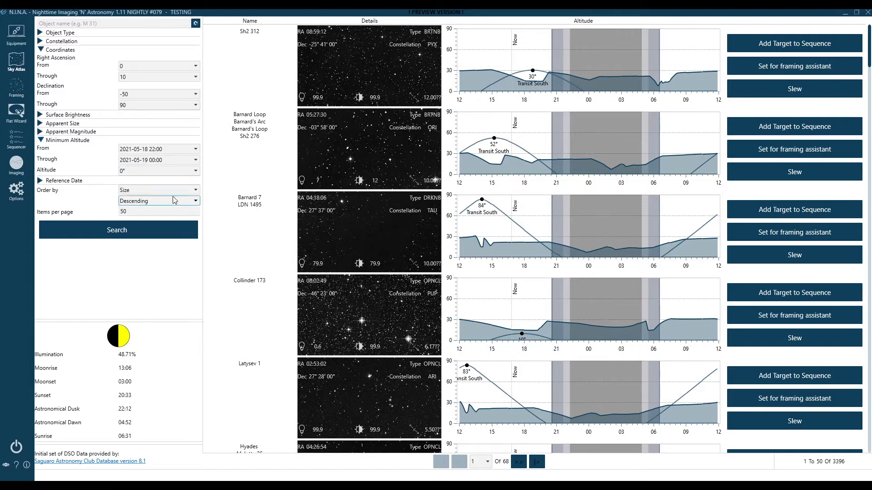
{"action": "left_click", "coordinate": [176, 172]}
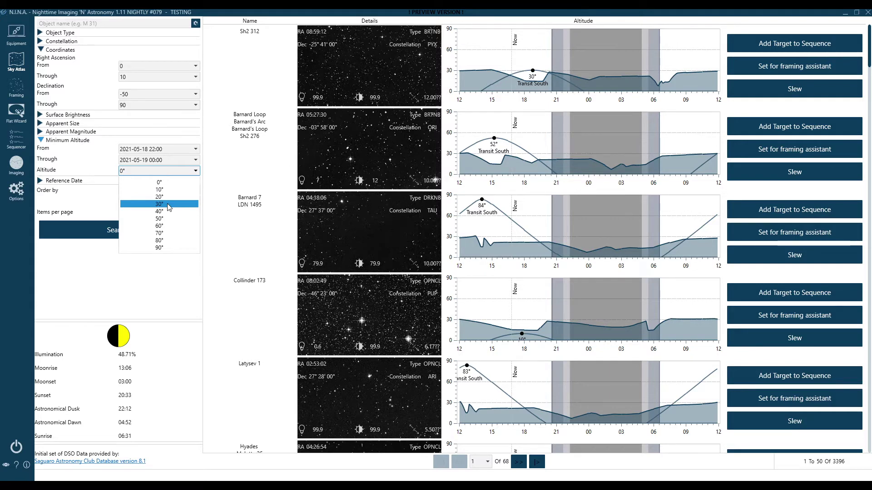
{"action": "left_click", "coordinate": [169, 207]}
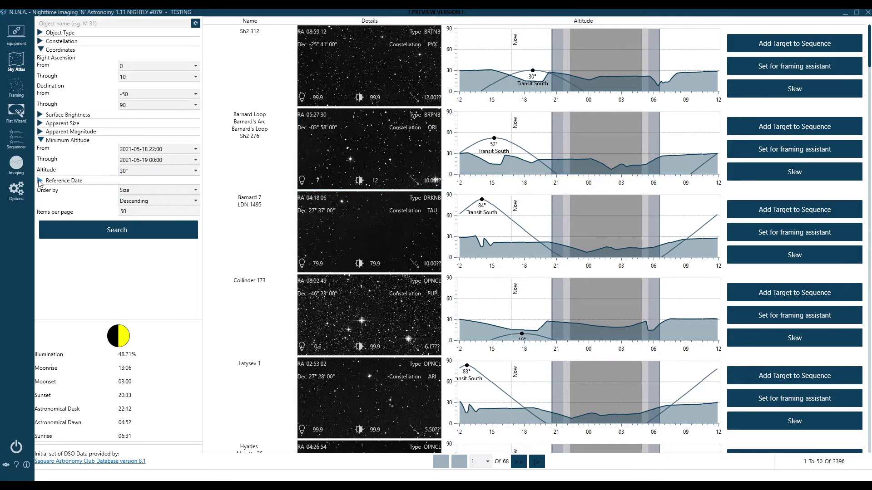
Step: Set the reference date to 5/19/2021, rerun the Sky Atlas search and browse the matching objects
{"action": "left_click", "coordinate": [39, 182]}
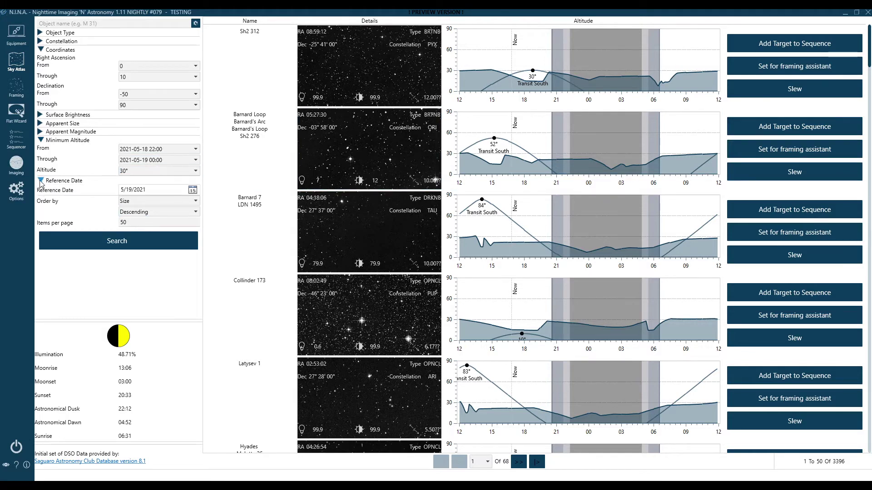
{"action": "left_click", "coordinate": [192, 191]}
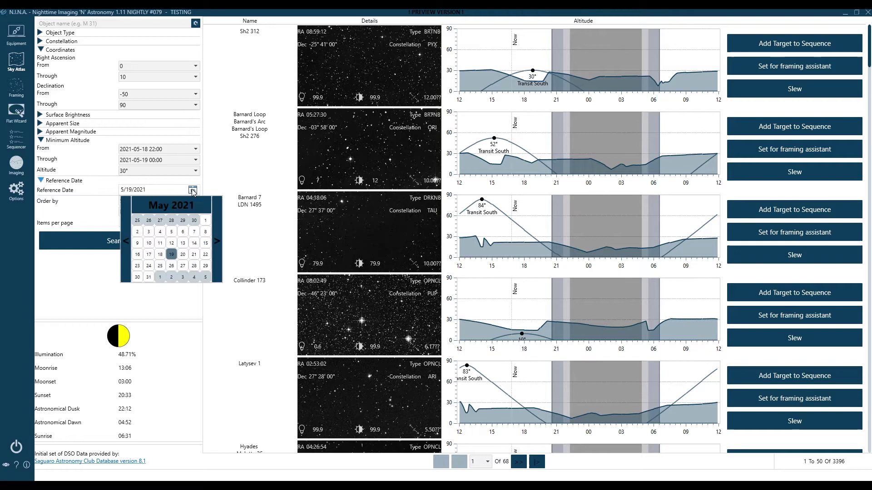
{"action": "left_click", "coordinate": [172, 255]}
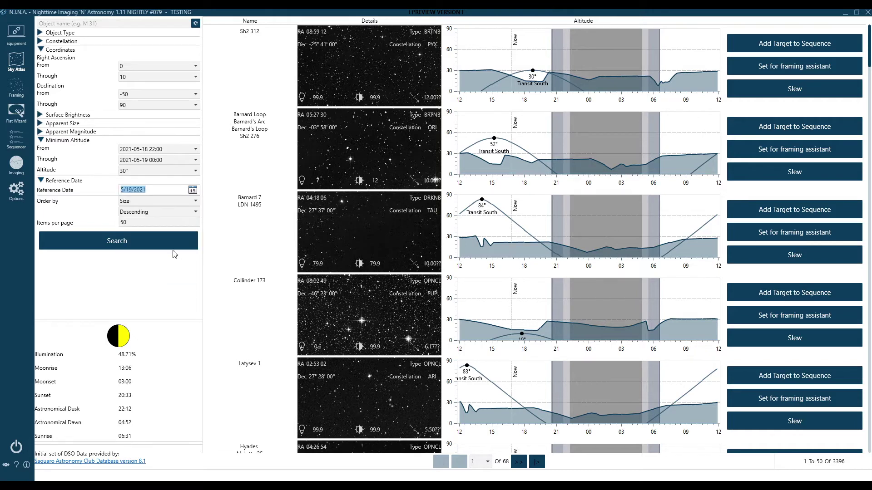
{"action": "left_click", "coordinate": [129, 240]}
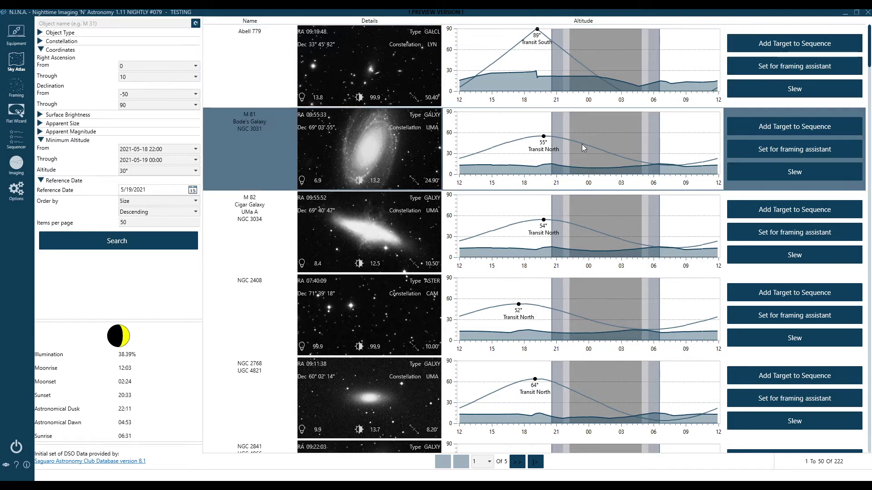
{"action": "scroll", "coordinate": [579, 146], "scroll_direction": "down", "scroll_amount": 2}
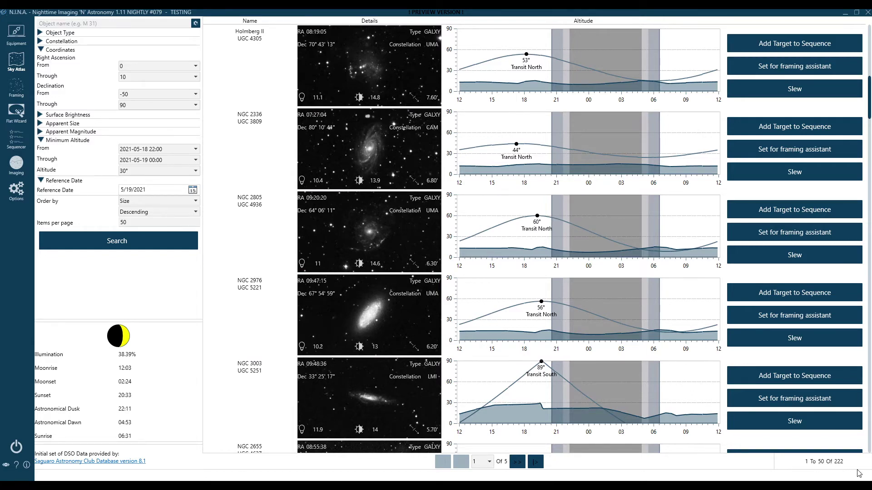
{"action": "scroll", "coordinate": [606, 228], "scroll_direction": "down", "scroll_amount": 3}
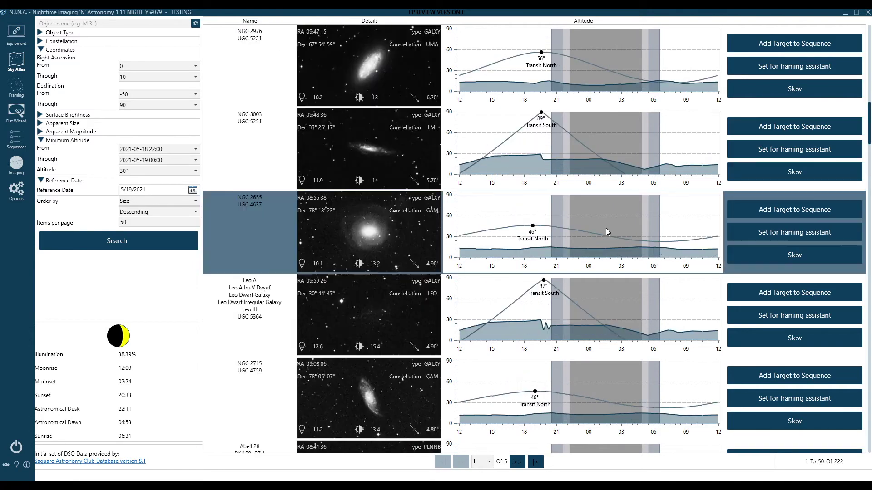
Step: Restrict the object type to Galaxy, rerun the search and look through the galaxies' altitude charts
{"action": "left_click", "coordinate": [45, 34]}
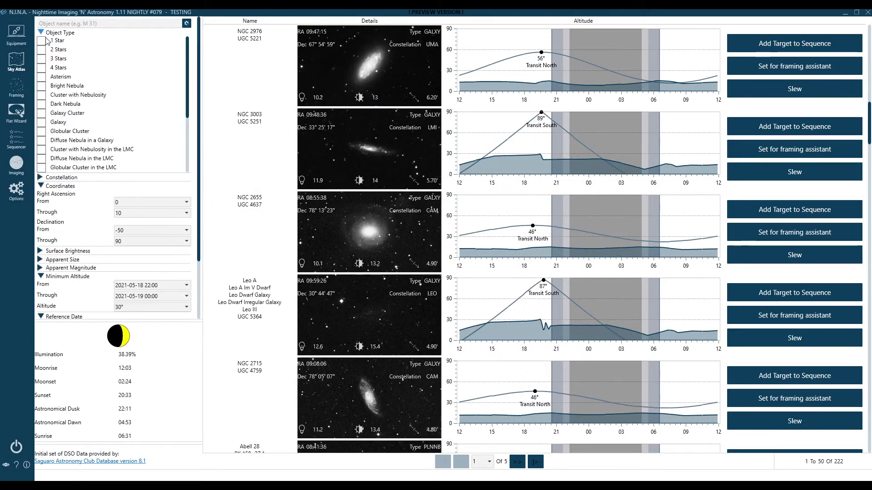
{"action": "left_click", "coordinate": [41, 122]}
{"action": "scroll", "coordinate": [106, 265], "scroll_direction": "down", "scroll_amount": 3}
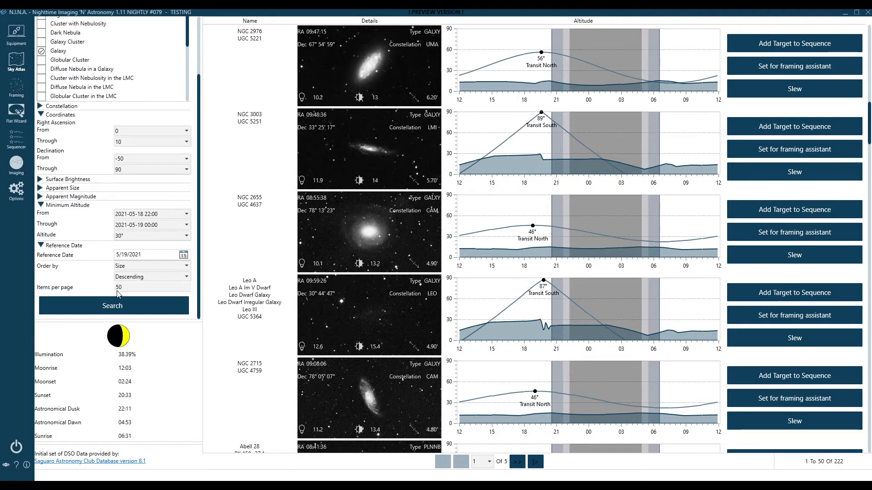
{"action": "left_click", "coordinate": [114, 305]}
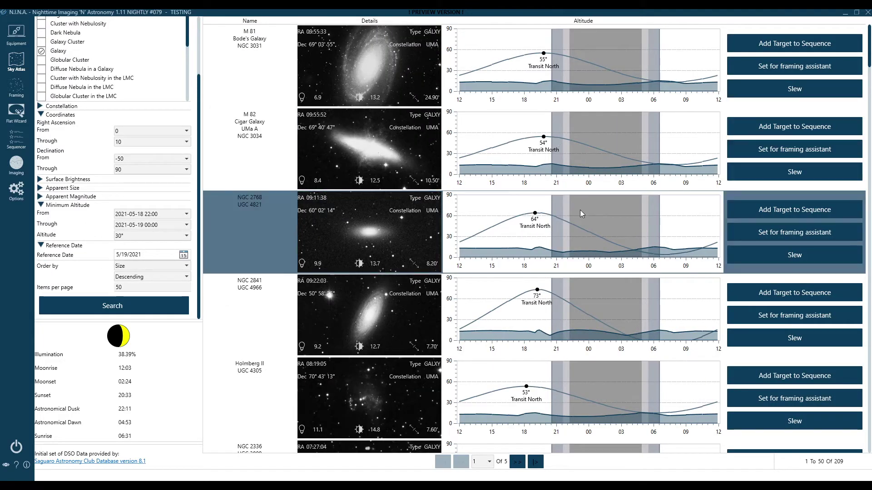
{"action": "scroll", "coordinate": [579, 210], "scroll_direction": "down", "scroll_amount": 2}
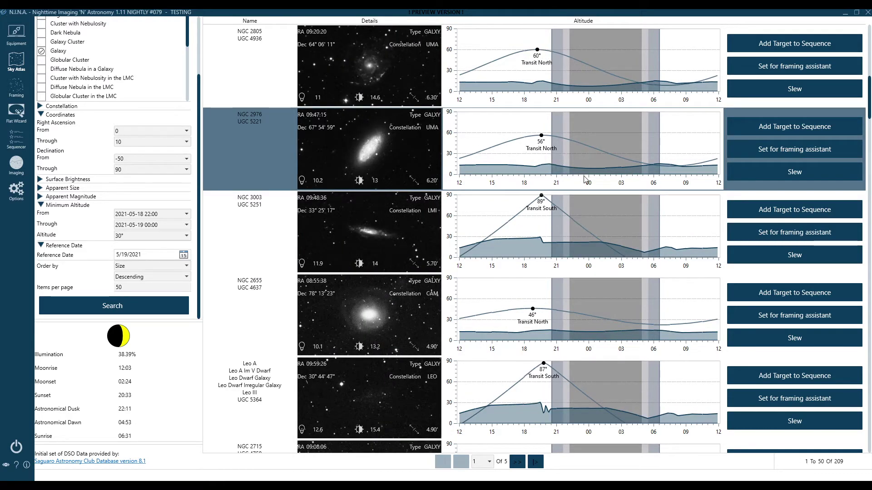
{"action": "scroll", "coordinate": [586, 182], "scroll_direction": "down", "scroll_amount": 3}
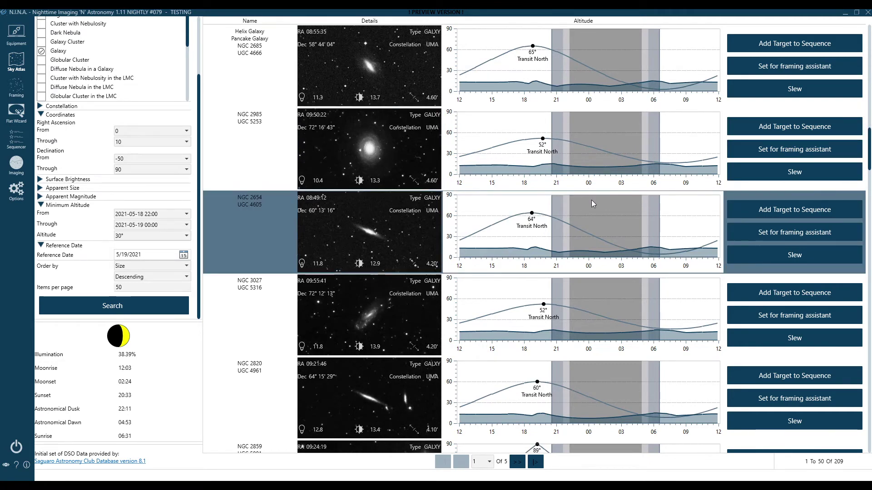
{"action": "scroll", "coordinate": [590, 201], "scroll_direction": "up", "scroll_amount": 3}
{"action": "scroll", "coordinate": [581, 200], "scroll_direction": "up", "scroll_amount": 5}
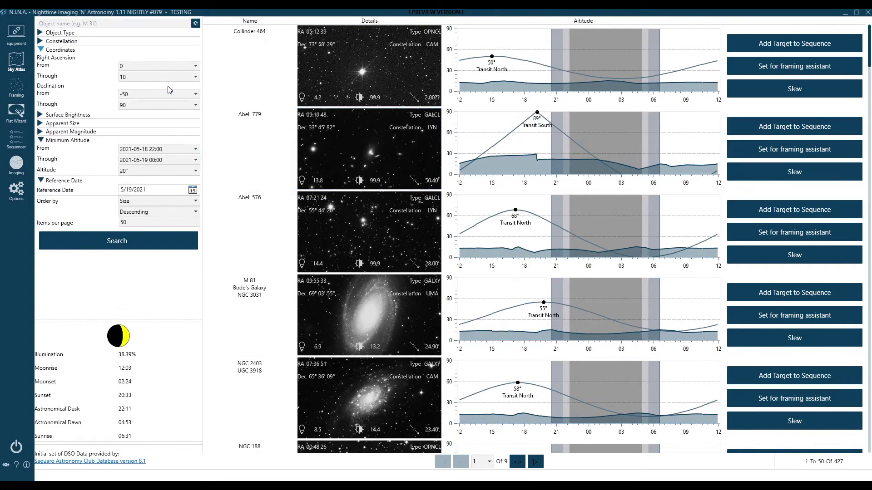
Step: Set the right ascension range from 21 through 24
{"action": "left_click", "coordinate": [156, 66]}
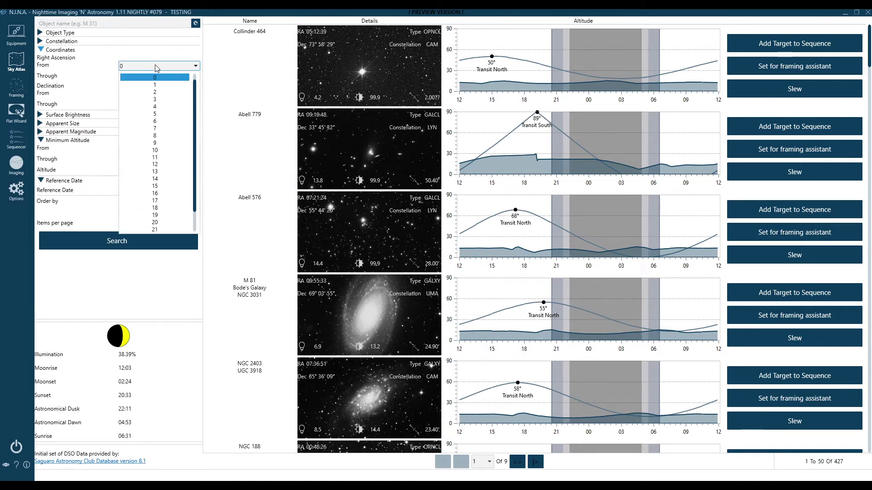
{"action": "left_click", "coordinate": [162, 223]}
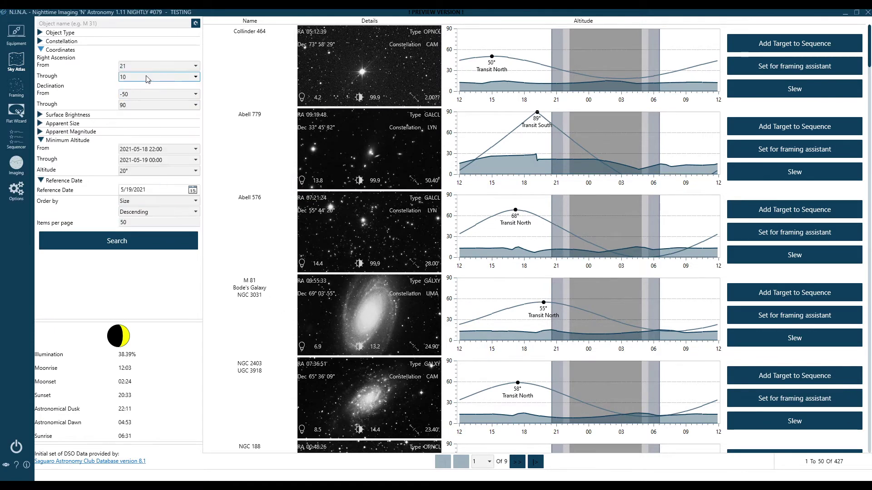
{"action": "left_click", "coordinate": [195, 77]}
{"action": "left_click", "coordinate": [154, 238]}
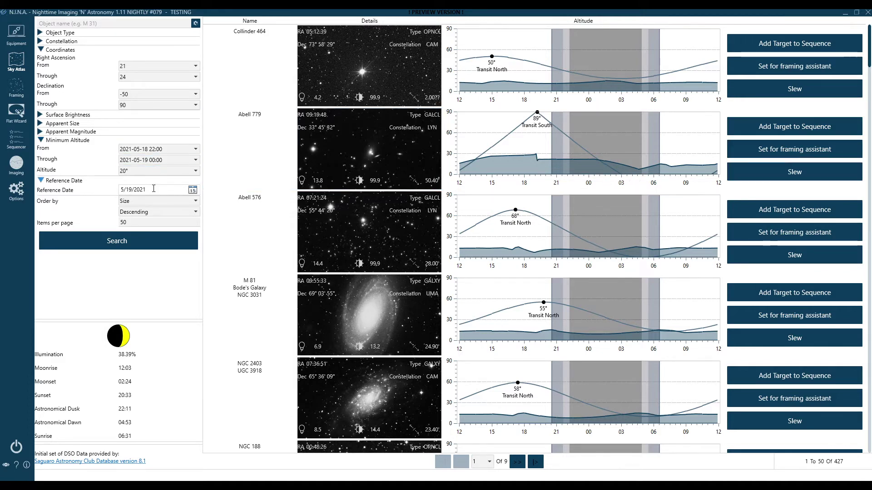
{"action": "left_click", "coordinate": [155, 149]}
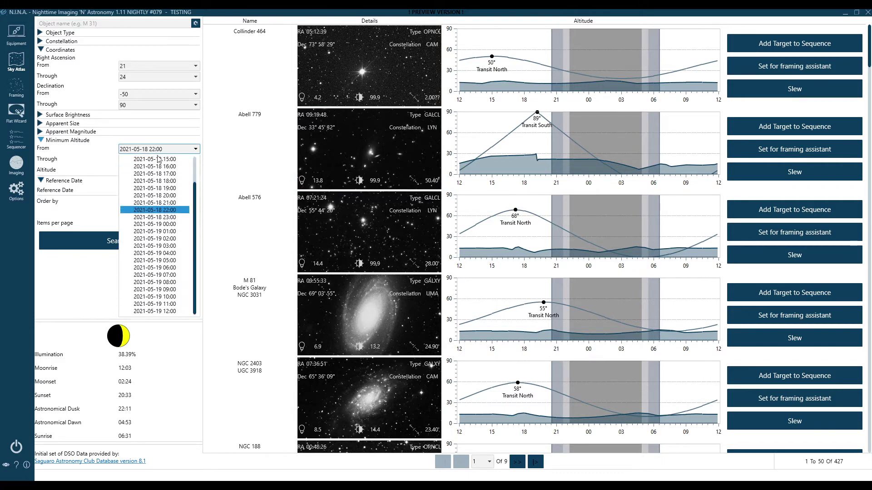
{"action": "left_click", "coordinate": [175, 239]}
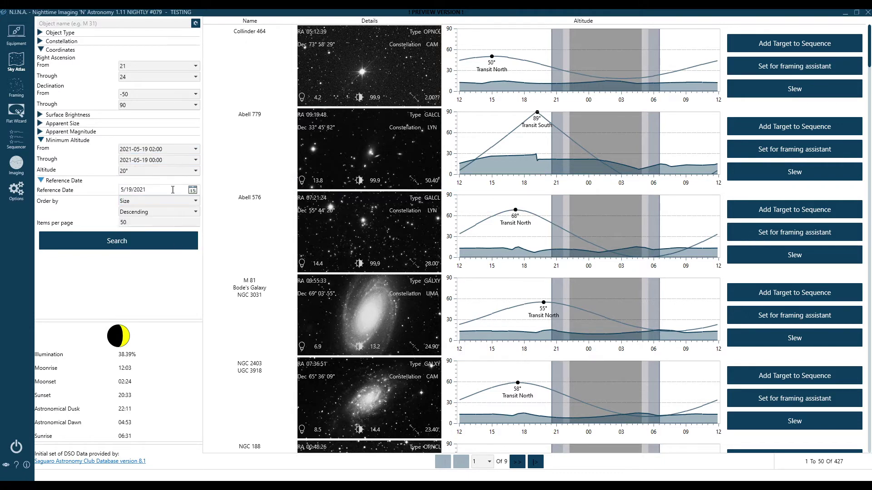
{"action": "left_click", "coordinate": [173, 161]}
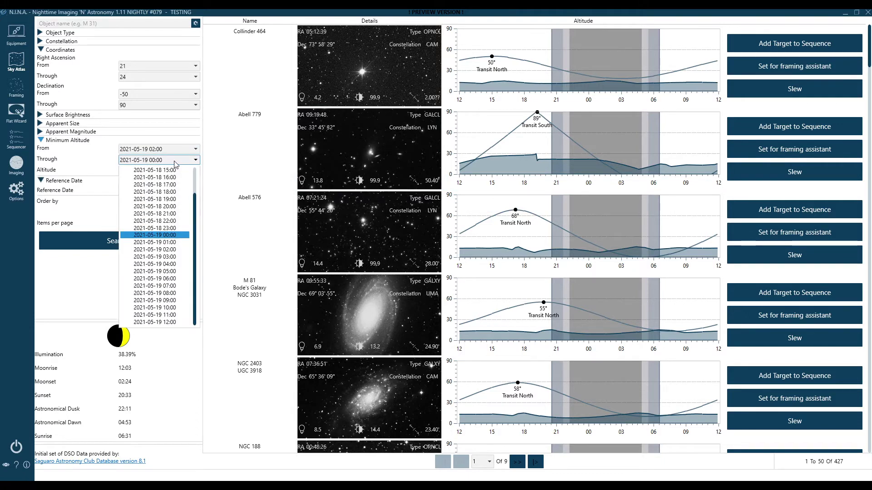
{"action": "left_click", "coordinate": [175, 272]}
{"action": "left_click", "coordinate": [143, 170]}
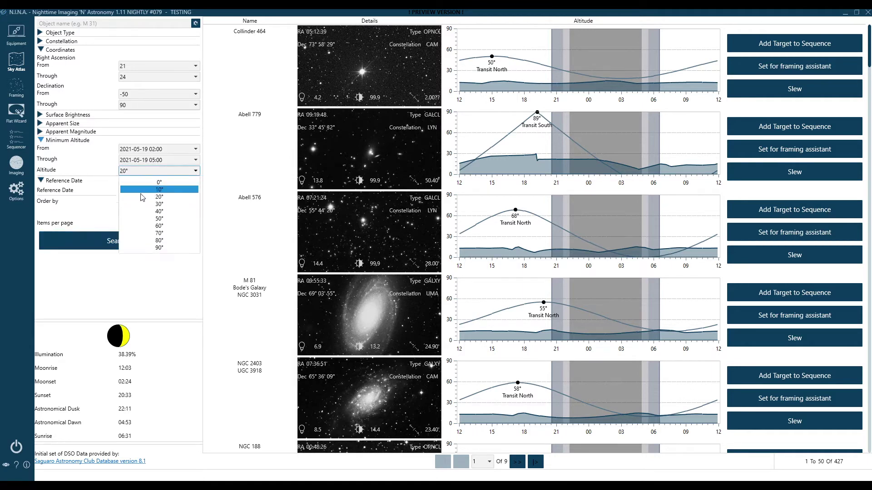
{"action": "left_click", "coordinate": [158, 203]}
Step: Run the Sky Atlas search with these filters and review the altitude curves of the listed targets
{"action": "left_click", "coordinate": [130, 243]}
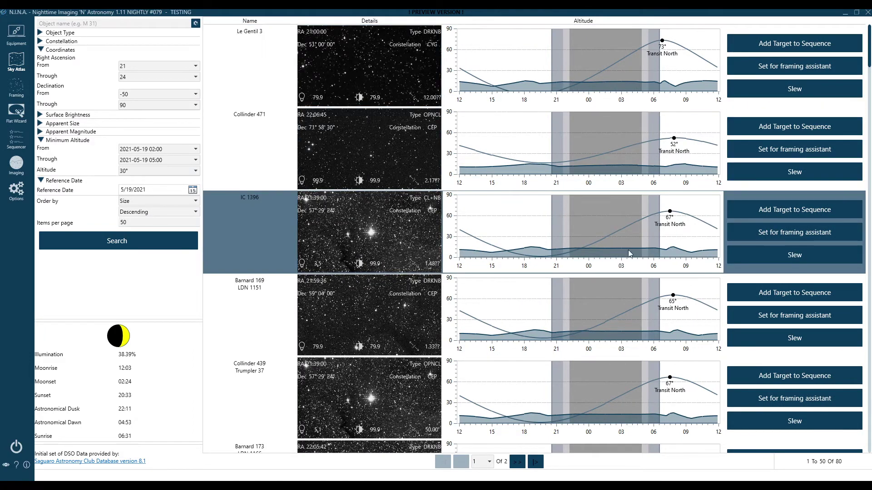
{"action": "scroll", "coordinate": [634, 345], "scroll_direction": "down", "scroll_amount": 2}
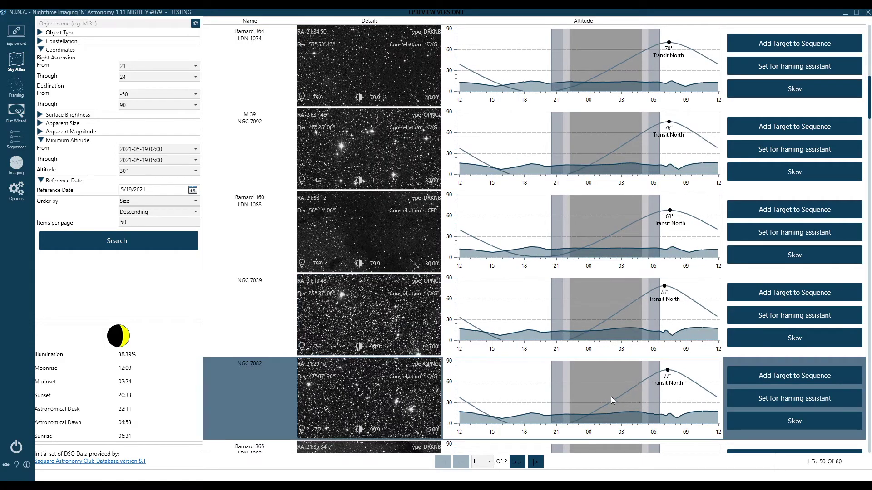
{"action": "scroll", "coordinate": [651, 383], "scroll_direction": "down", "scroll_amount": 6}
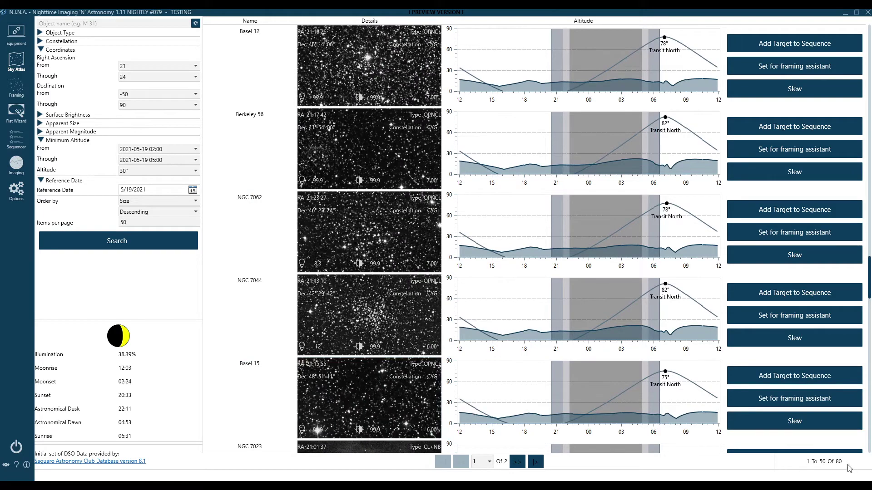
{"action": "scroll", "coordinate": [672, 348], "scroll_direction": "down", "scroll_amount": 5}
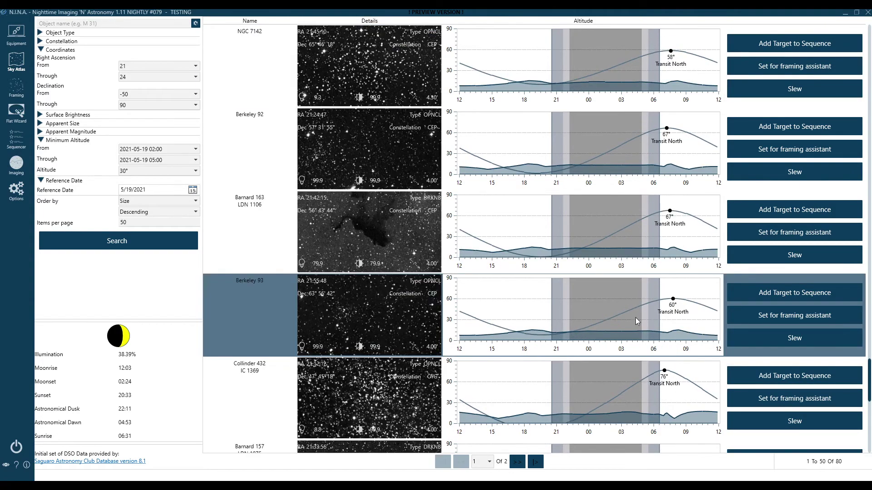
{"action": "scroll", "coordinate": [636, 317], "scroll_direction": "up", "scroll_amount": 5}
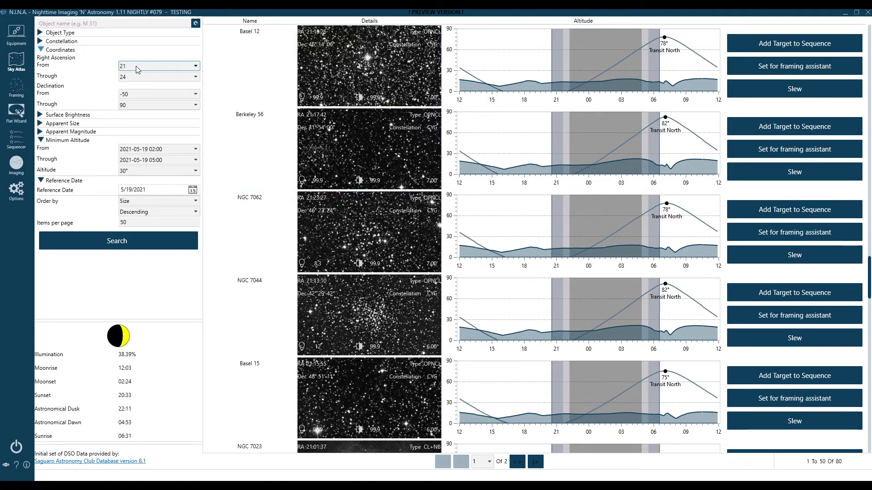
Step: Switch to Stellarium to view the equatorial grid around the north celestial pole, and return to N.I.N.A
{"action": "key", "text": "alt+Tab"}
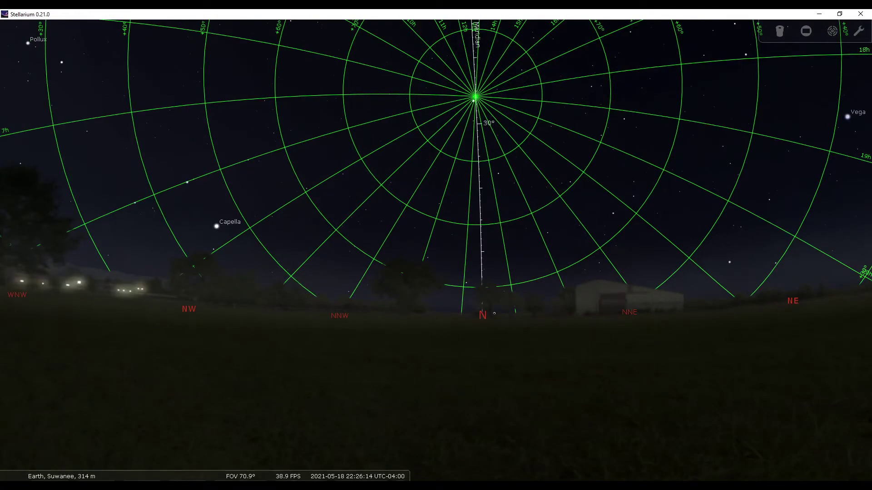
{"action": "key", "text": "alt+Tab"}
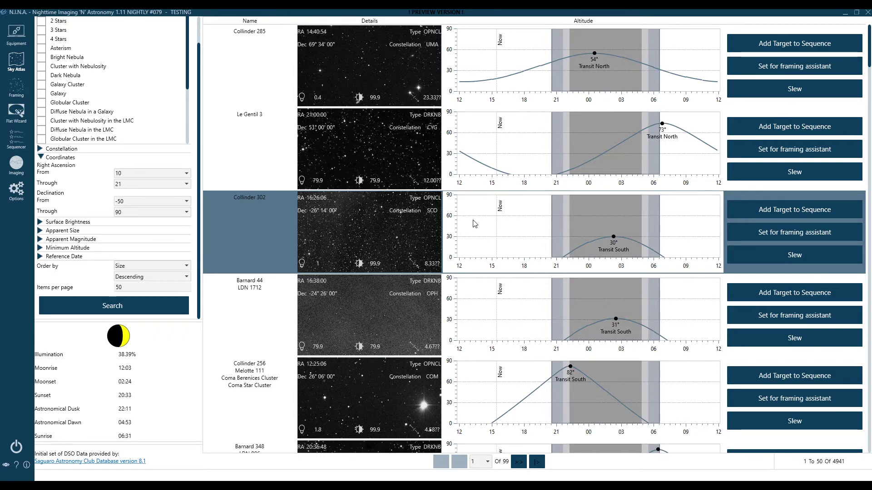
Step: Limit the declination from -20 through 20 and rerun the Sky Atlas search
{"action": "left_click", "coordinate": [138, 202]}
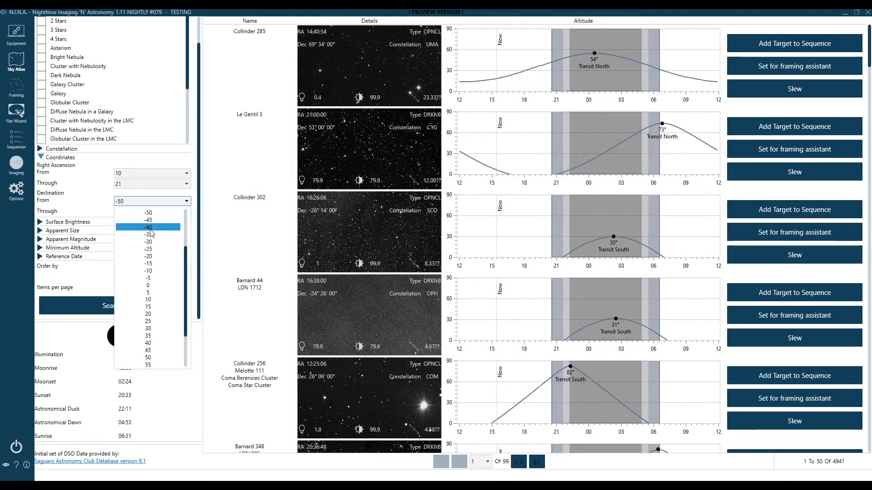
{"action": "left_click", "coordinate": [149, 256]}
{"action": "left_click", "coordinate": [148, 213]}
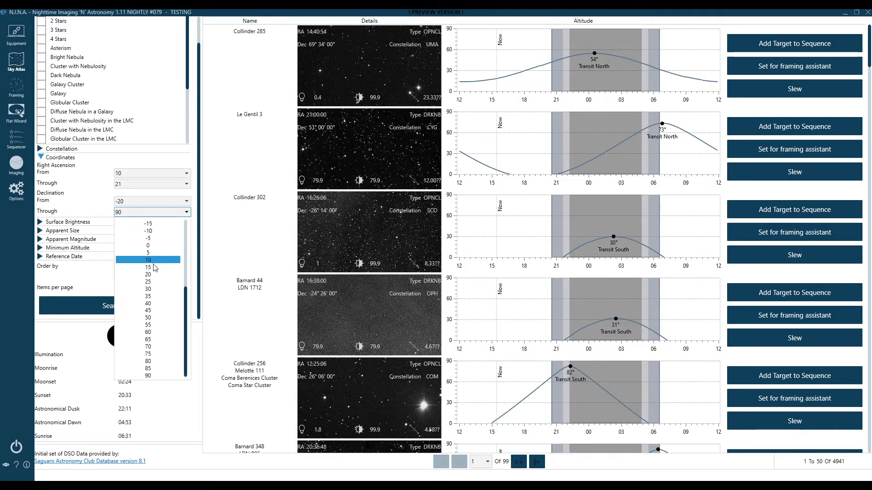
{"action": "left_click", "coordinate": [154, 276]}
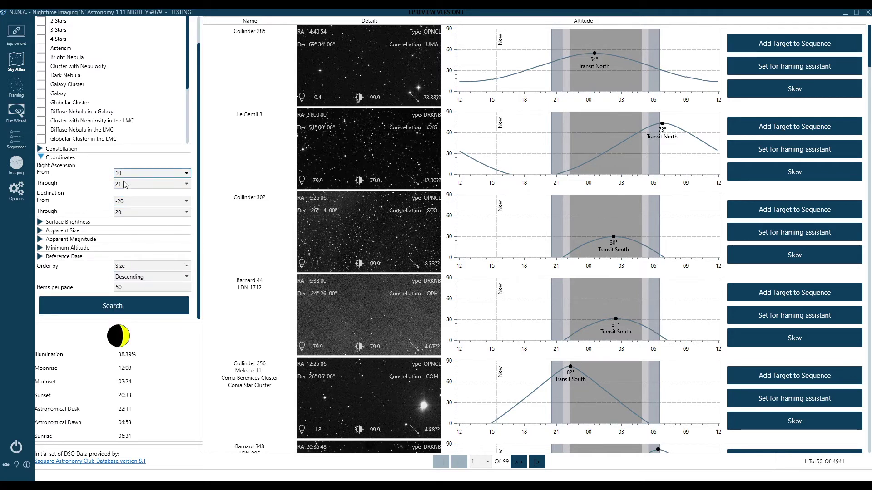
{"action": "left_click", "coordinate": [122, 313]}
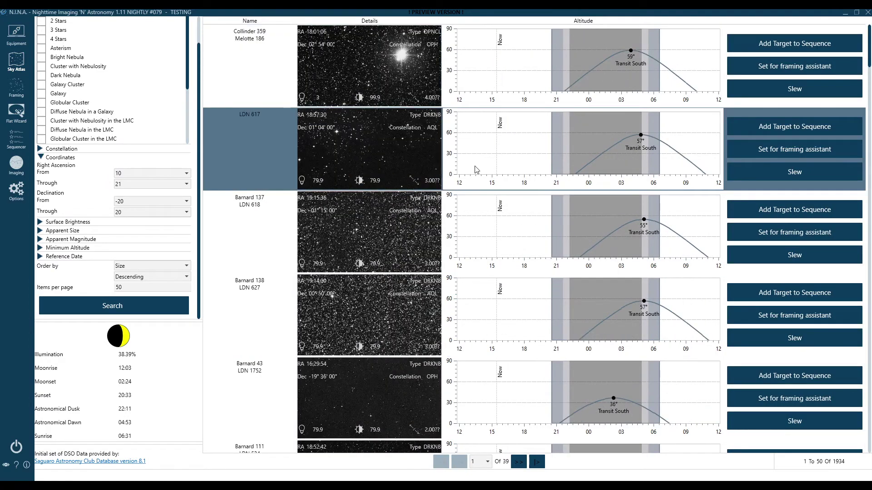
Step: Set the right ascension's upper limit to 13, rerun the search and browse the resulting targets
{"action": "left_click", "coordinate": [127, 183]}
{"action": "left_click", "coordinate": [128, 184]}
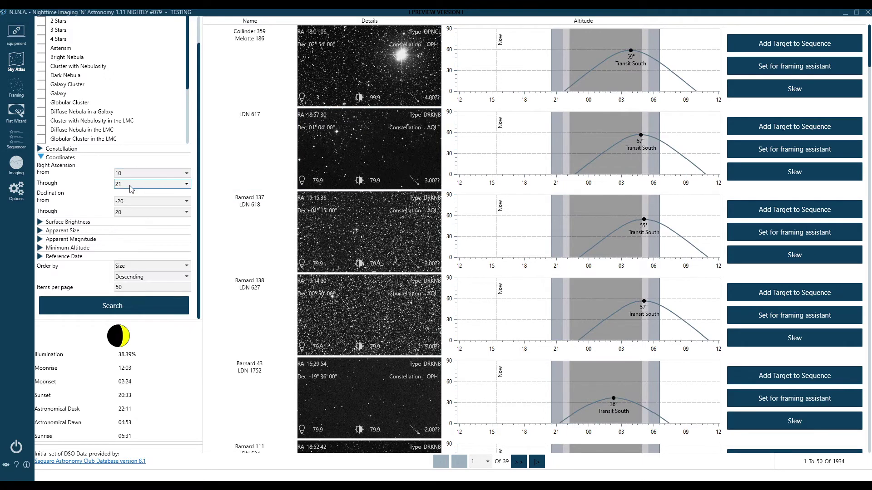
{"action": "left_click", "coordinate": [127, 187]}
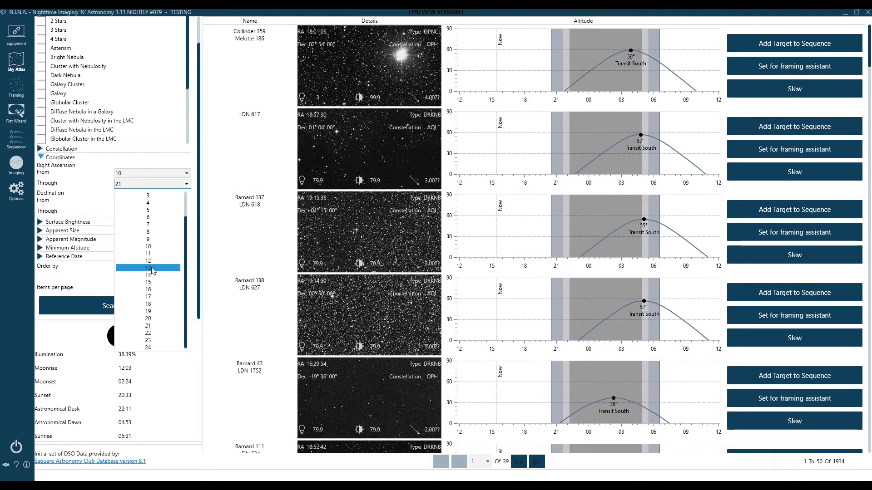
{"action": "left_click", "coordinate": [152, 268]}
{"action": "left_click", "coordinate": [113, 306]}
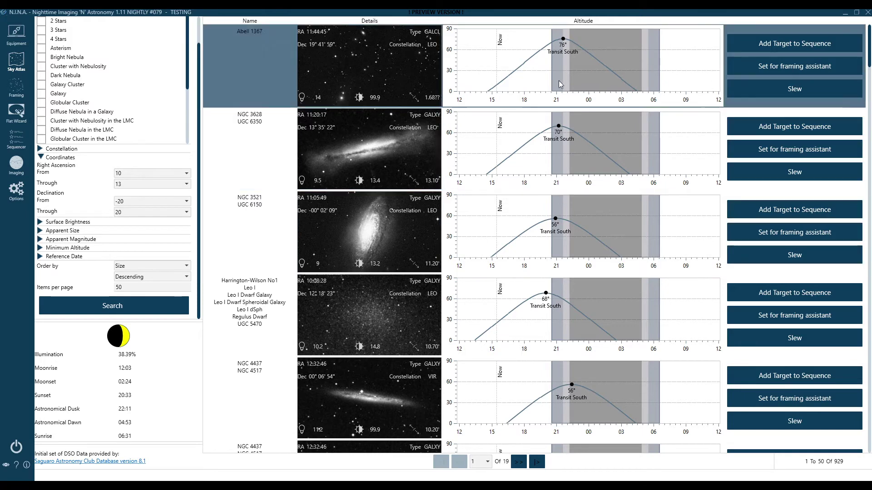
{"action": "scroll", "coordinate": [562, 312], "scroll_direction": "down", "scroll_amount": 3}
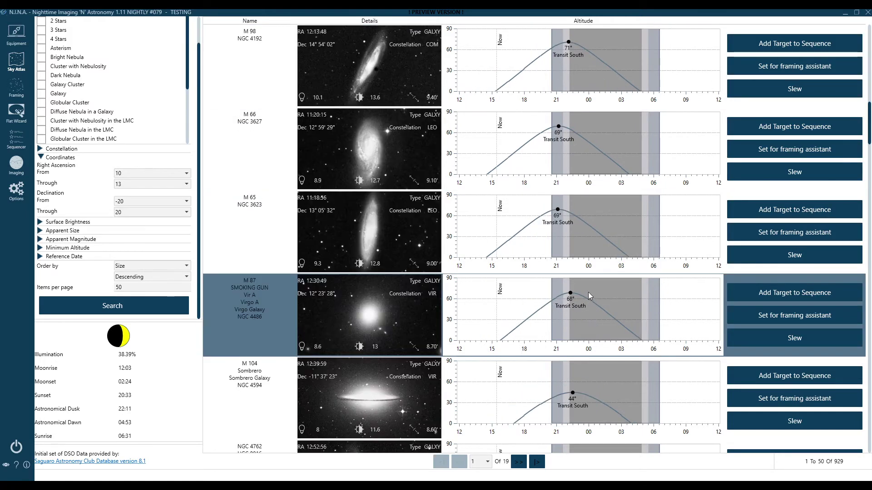
{"action": "scroll", "coordinate": [588, 292], "scroll_direction": "up", "scroll_amount": 3}
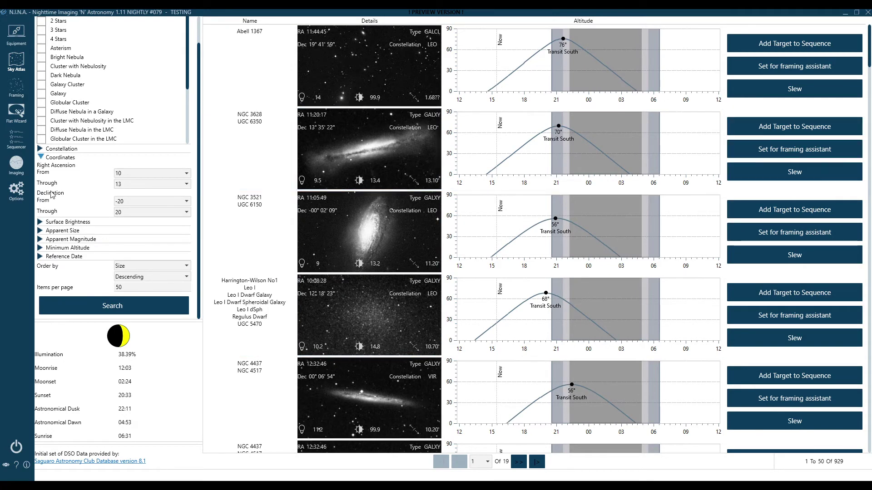
Step: Open the general options, examine the azimuth and altitude pairs in the Horizon1 text file, and close the file
{"action": "scroll", "coordinate": [109, 162], "scroll_direction": "up", "scroll_amount": 1}
{"action": "scroll", "coordinate": [109, 163], "scroll_direction": "up", "scroll_amount": 1}
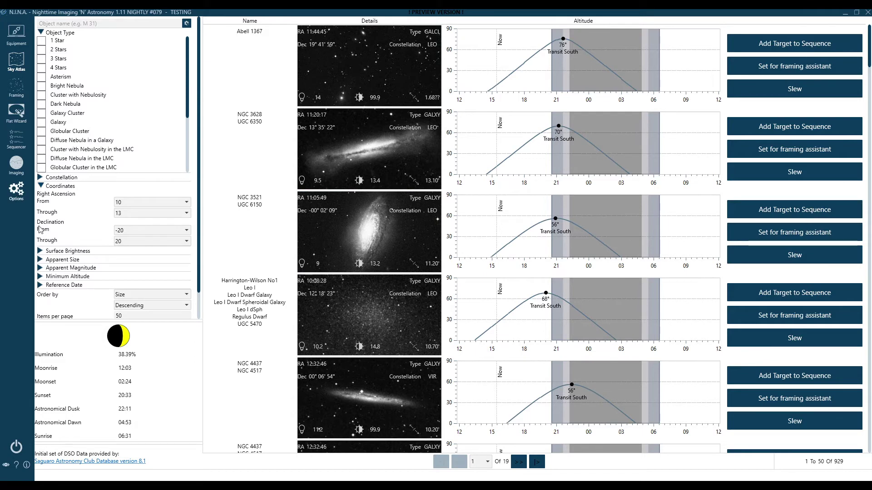
{"action": "left_click", "coordinate": [17, 193]}
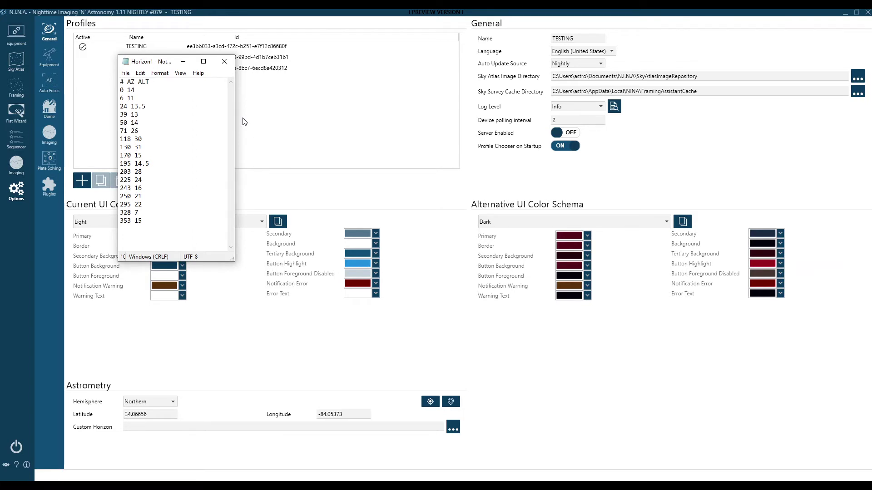
{"action": "double_click", "coordinate": [121, 90]}
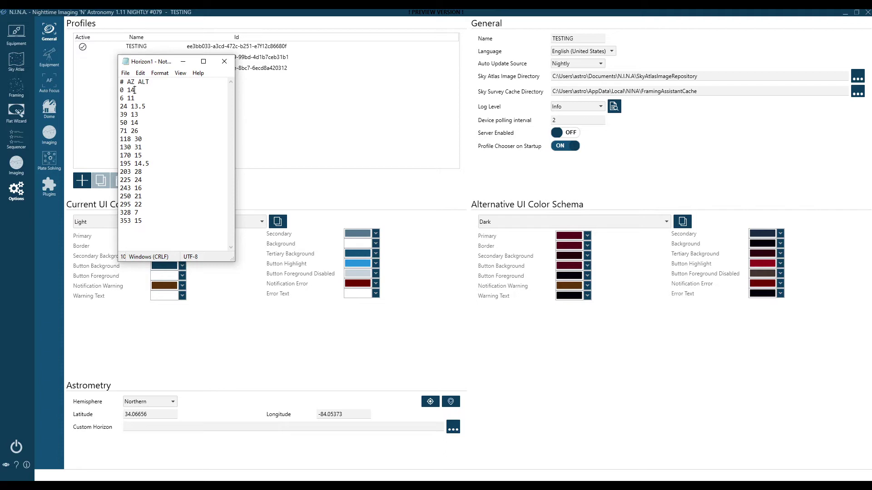
{"action": "double_click", "coordinate": [131, 90]}
{"action": "left_click_drag", "start_coordinate": [125, 98], "coordinate": [121, 98]}
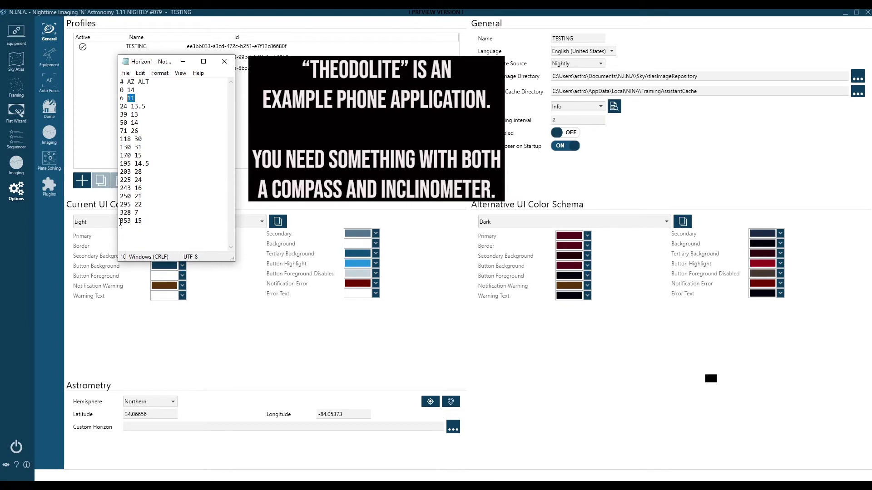
{"action": "left_click_drag", "start_coordinate": [145, 221], "coordinate": [124, 220]}
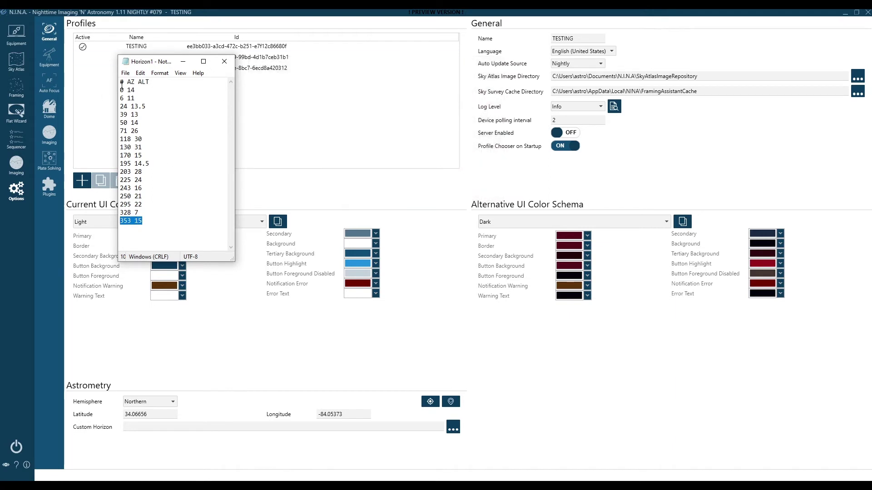
{"action": "left_click", "coordinate": [224, 62]}
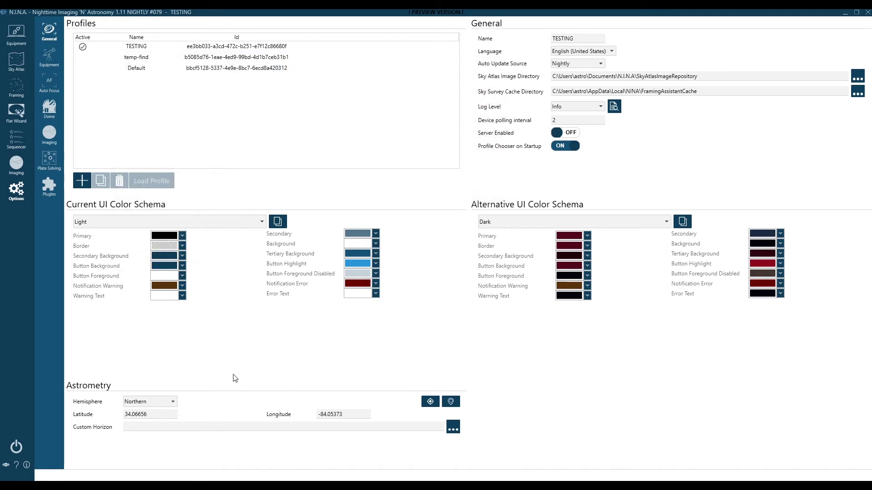
Step: Load Horizon1.hrz from the Desktop as the custom horizon in the Astrometry settings
{"action": "left_click", "coordinate": [453, 426]}
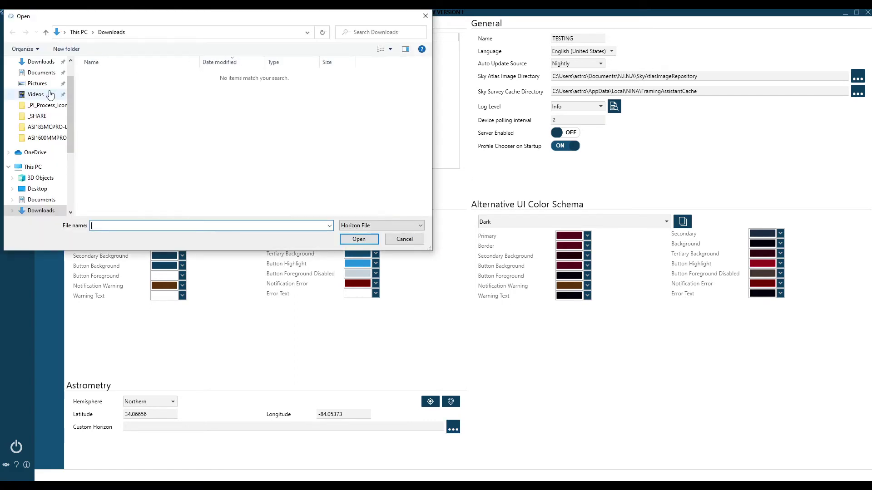
{"action": "scroll", "coordinate": [43, 68], "scroll_direction": "up", "scroll_amount": 1}
{"action": "left_click", "coordinate": [40, 64]}
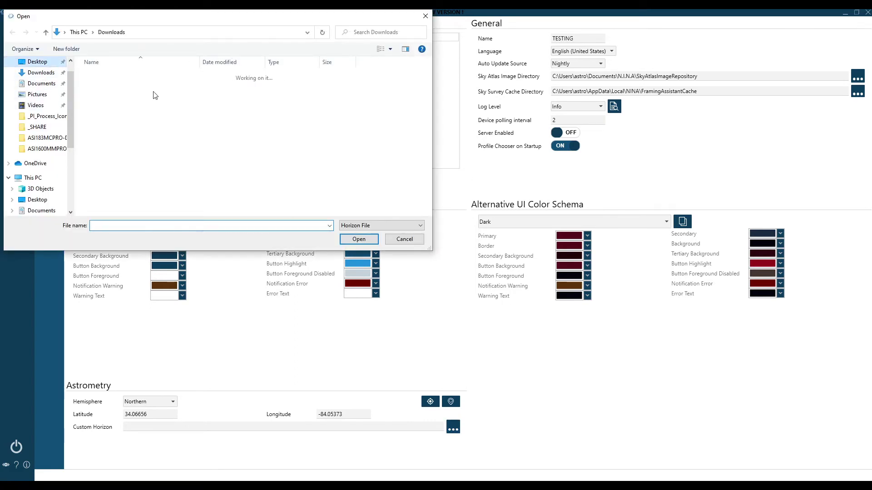
{"action": "left_click", "coordinate": [107, 104]}
{"action": "left_click", "coordinate": [370, 239]}
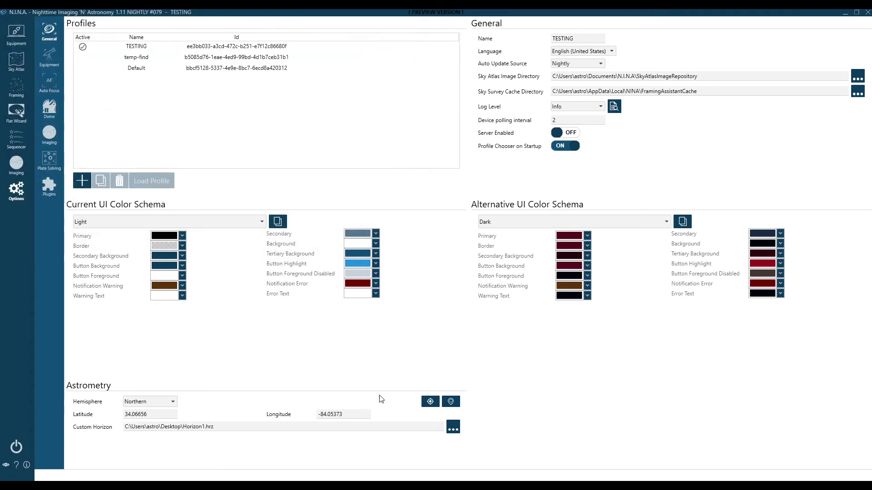
Step: Return to the Sky Atlas, filter the object type to Galaxy and set the right ascension's upper limit to 21
{"action": "left_click", "coordinate": [17, 61]}
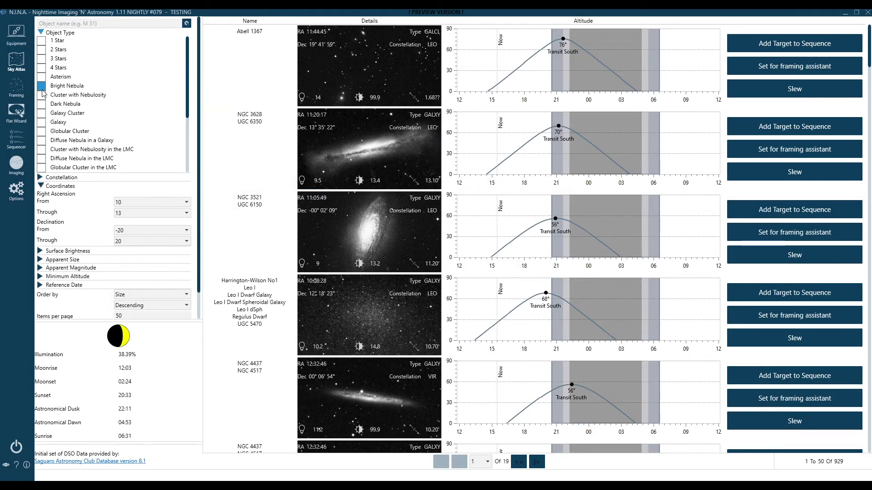
{"action": "left_click", "coordinate": [42, 120]}
{"action": "left_click", "coordinate": [132, 216]}
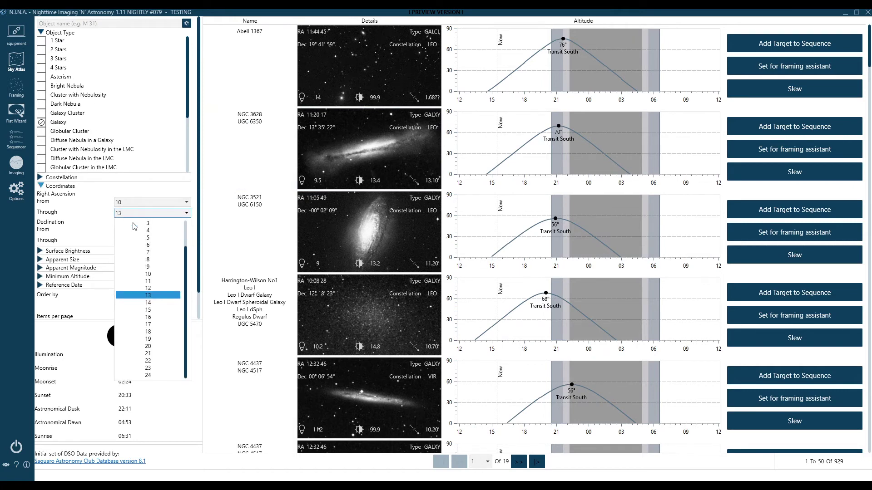
{"action": "left_click", "coordinate": [136, 353]}
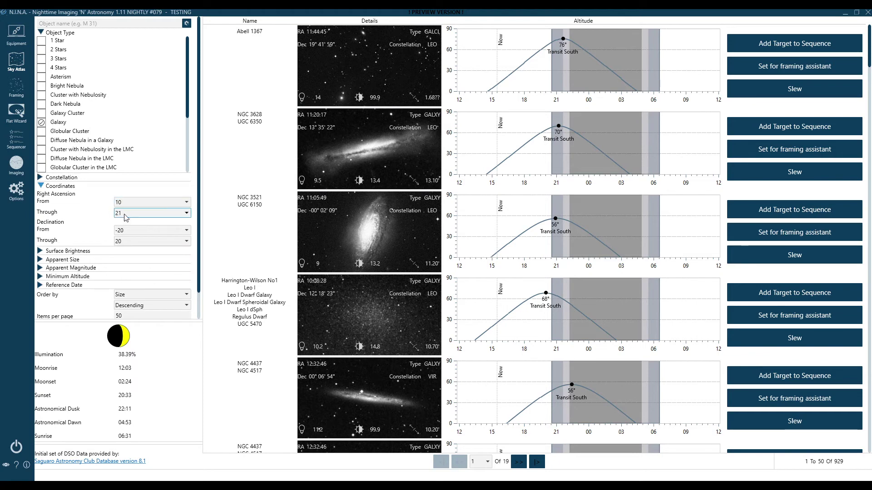
Step: Set the declination range from -50 through 90
{"action": "left_click", "coordinate": [148, 230]}
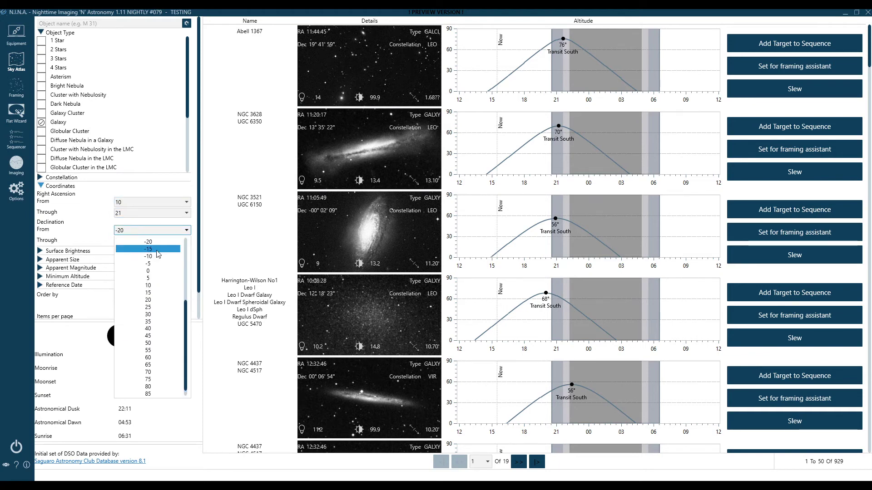
{"action": "scroll", "coordinate": [158, 272], "scroll_direction": "up", "scroll_amount": 4}
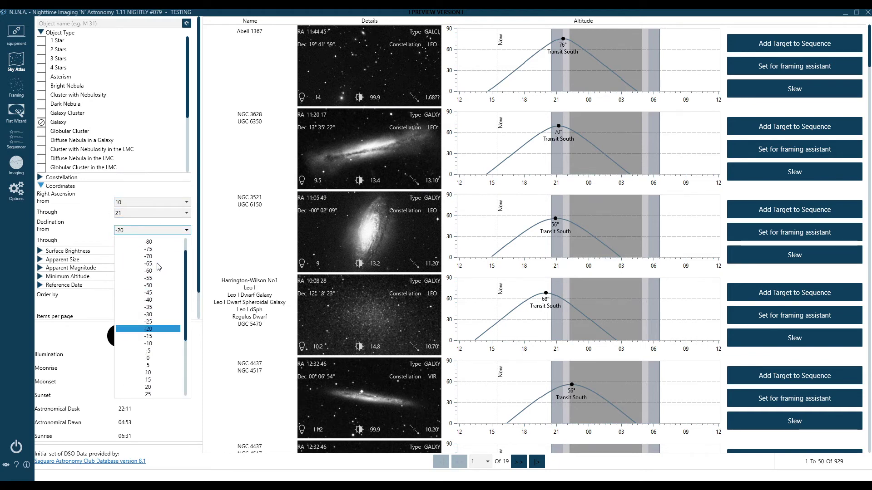
{"action": "left_click", "coordinate": [161, 293]}
{"action": "scroll", "coordinate": [90, 204], "scroll_direction": "down", "scroll_amount": 1}
{"action": "left_click", "coordinate": [142, 214]}
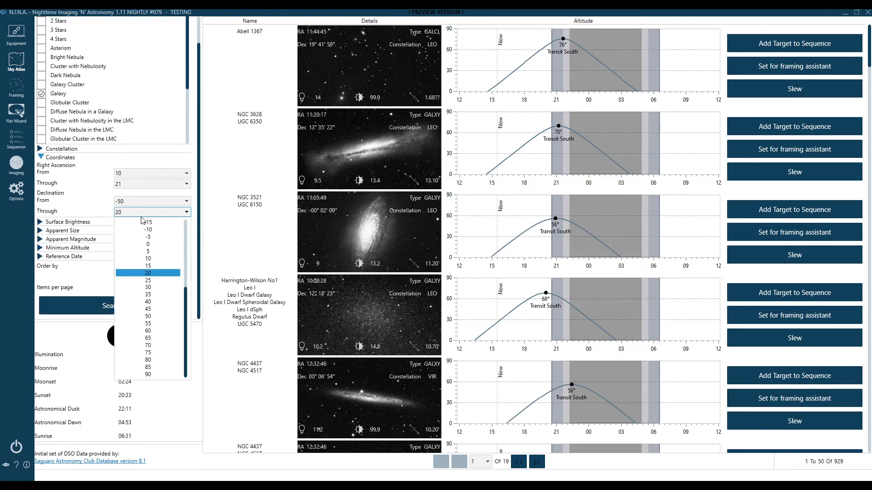
{"action": "left_click", "coordinate": [148, 375]}
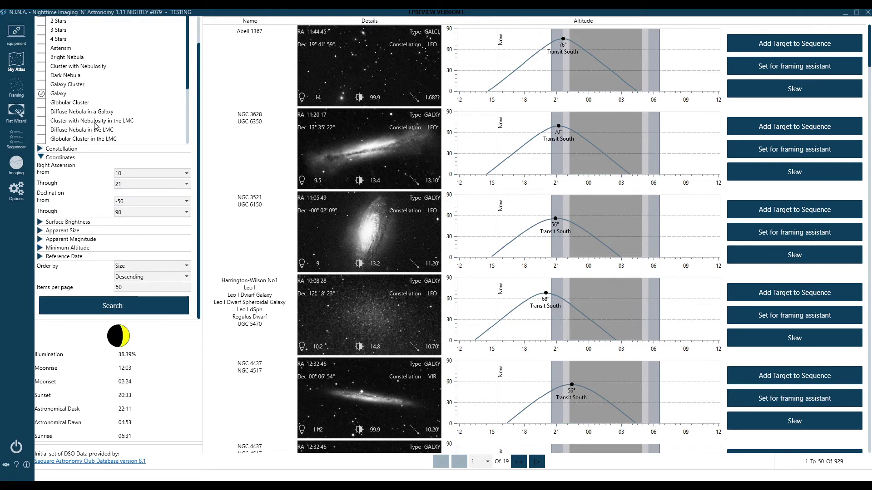
Step: Run the Sky Atlas search and compare the galaxies' altitude curves with the custom horizon
{"action": "left_click", "coordinate": [112, 304]}
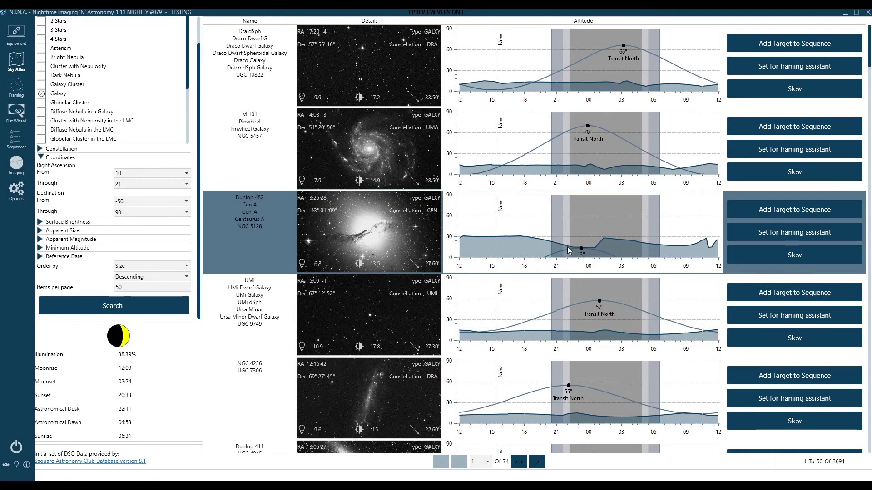
{"action": "scroll", "coordinate": [619, 270], "scroll_direction": "down", "scroll_amount": 5}
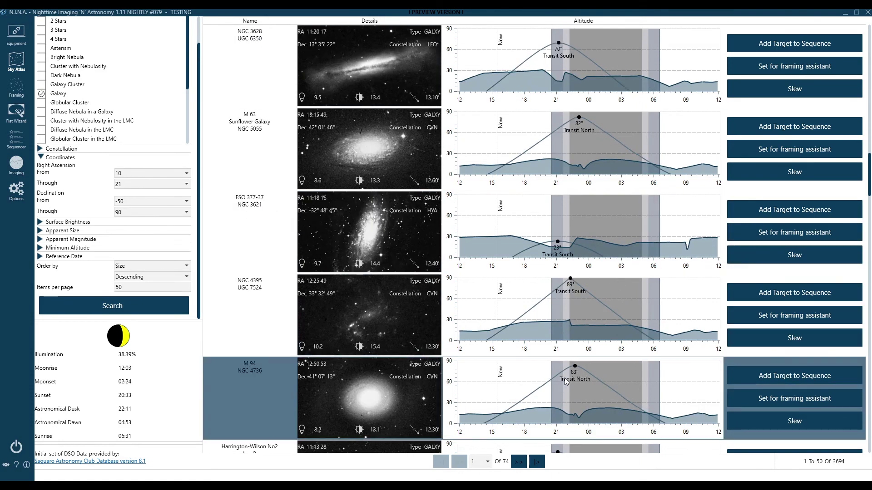
{"action": "scroll", "coordinate": [565, 377], "scroll_direction": "up", "scroll_amount": 5}
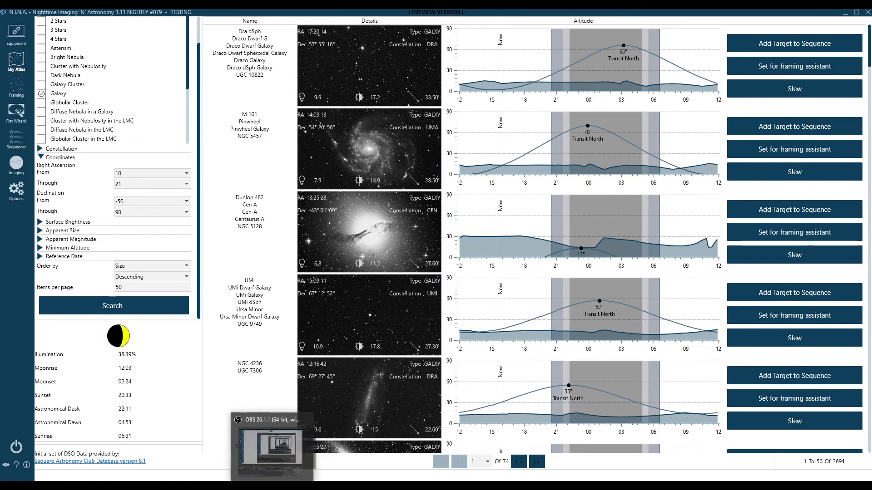
Step: Switch to the Telescopius website in the browser and open its deep-sky target search
{"action": "left_click", "coordinate": [241, 449]}
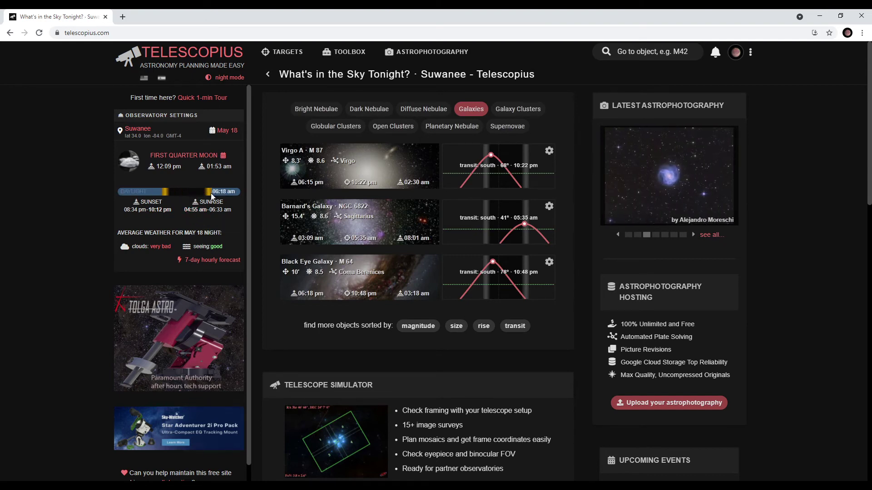
{"action": "mouse_move", "coordinate": [282, 53]}
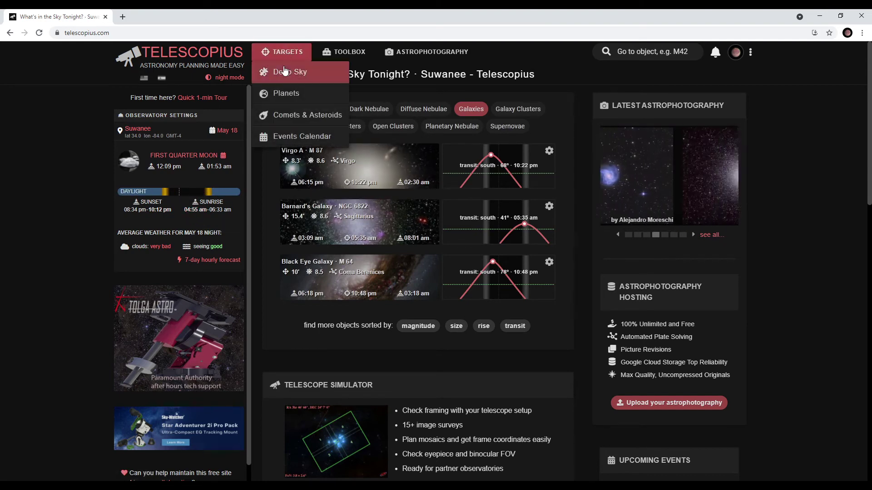
{"action": "left_click", "coordinate": [285, 71]}
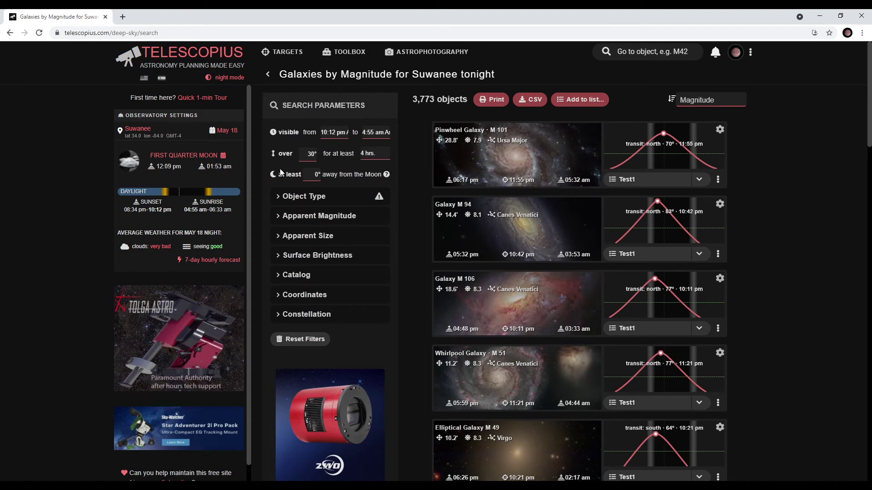
Step: Limit the galaxies to those over 35° for at least 5 hours, and check the available object types
{"action": "left_click", "coordinate": [309, 155]}
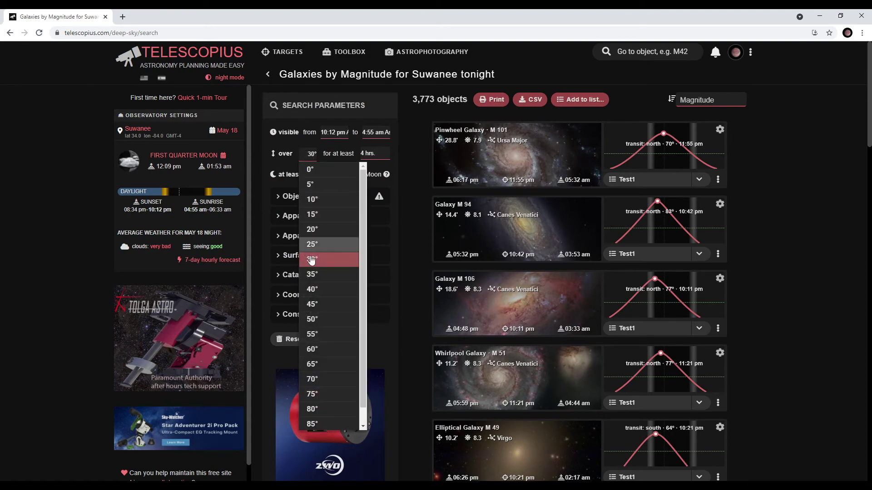
{"action": "left_click", "coordinate": [316, 276]}
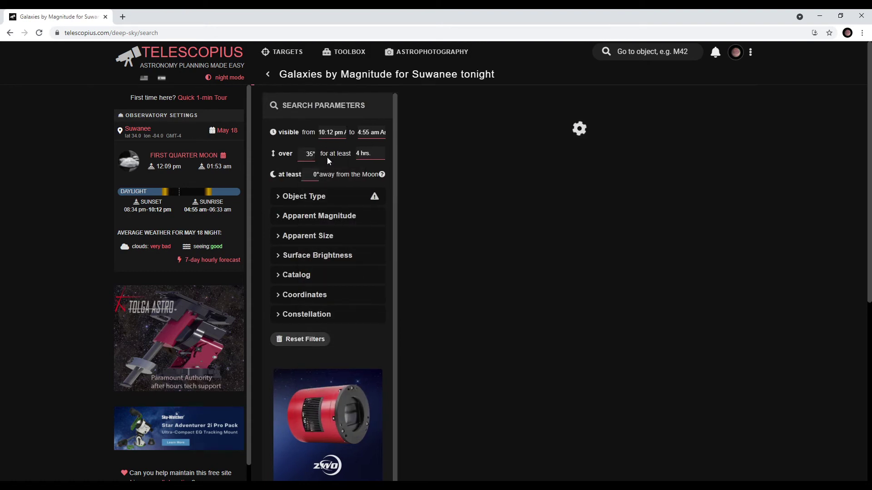
{"action": "left_click", "coordinate": [368, 156]}
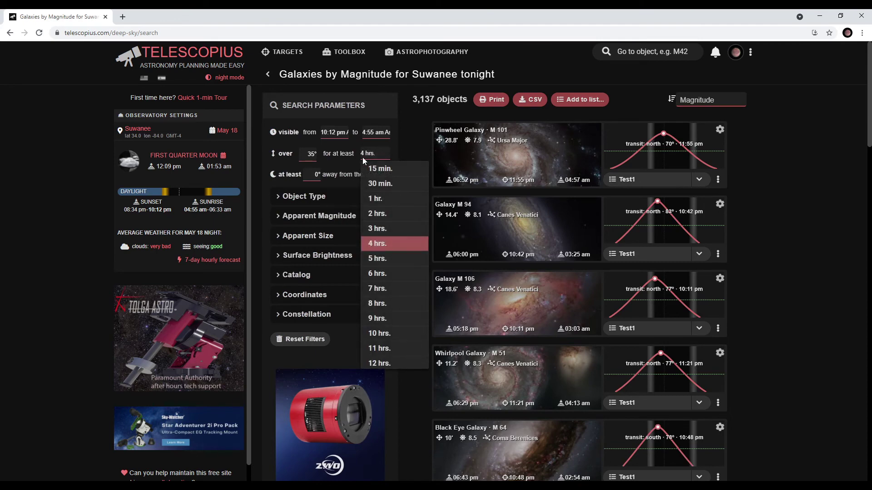
{"action": "left_click", "coordinate": [384, 230]}
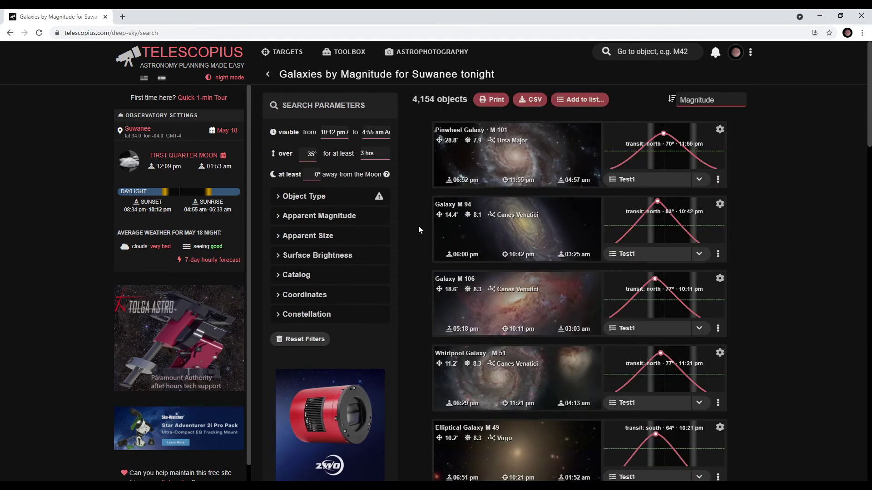
{"action": "left_click", "coordinate": [371, 153]}
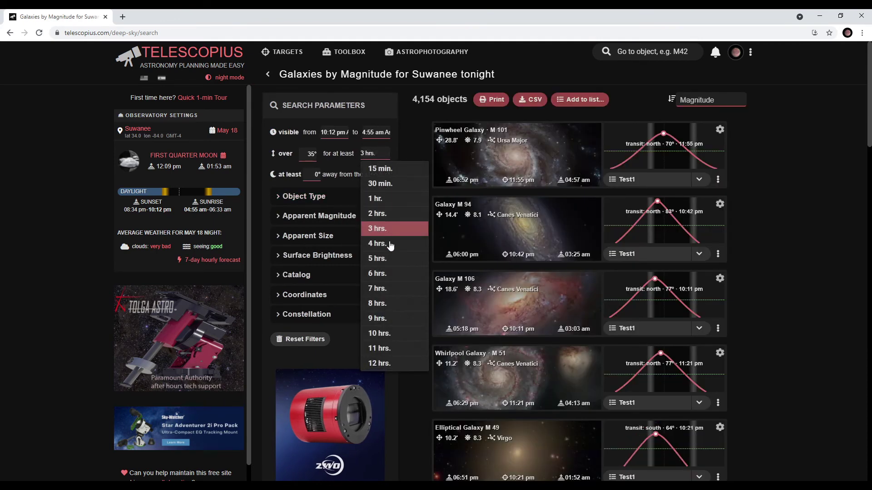
{"action": "left_click", "coordinate": [390, 259]}
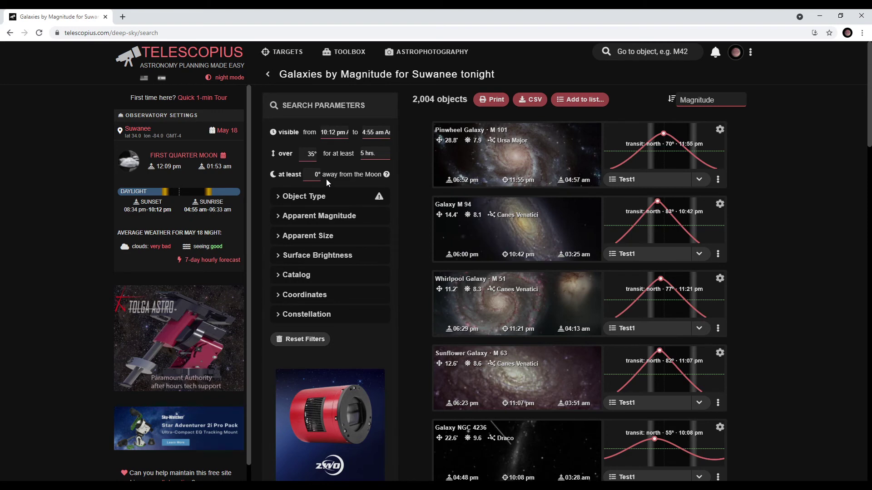
{"action": "left_click", "coordinate": [293, 197]}
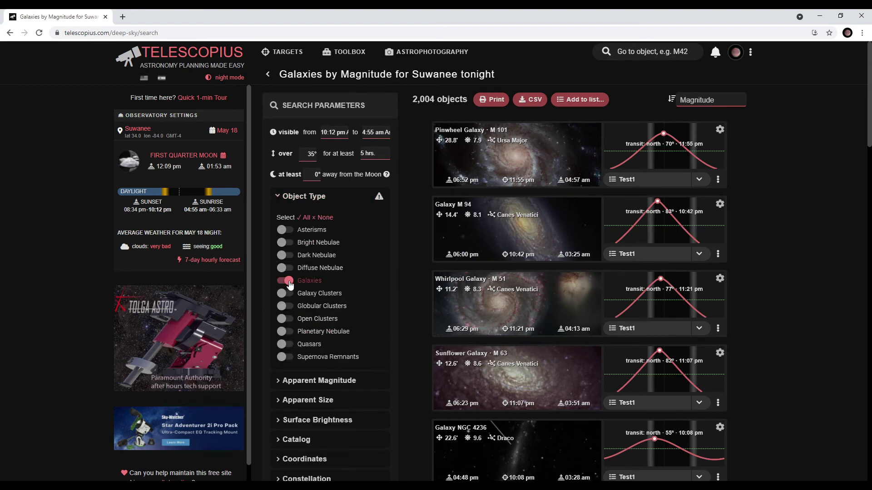
{"action": "left_click", "coordinate": [302, 196]}
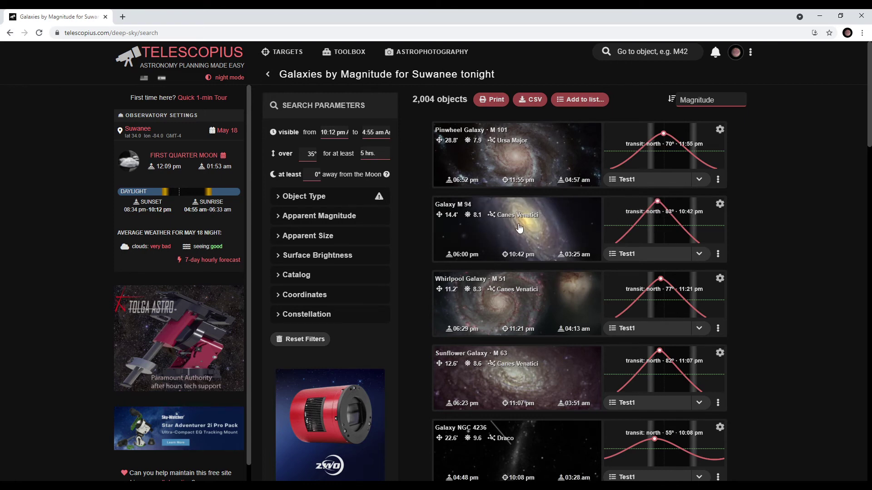
Step: Add Galaxy M 94 to a new target list named "Tonight-image" and look through the other galaxies
{"action": "left_click", "coordinate": [702, 256]}
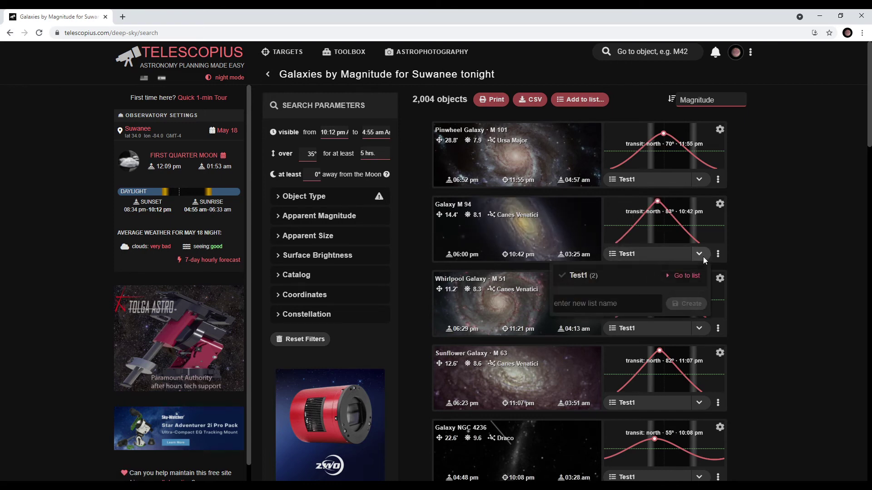
{"action": "left_click", "coordinate": [591, 304]}
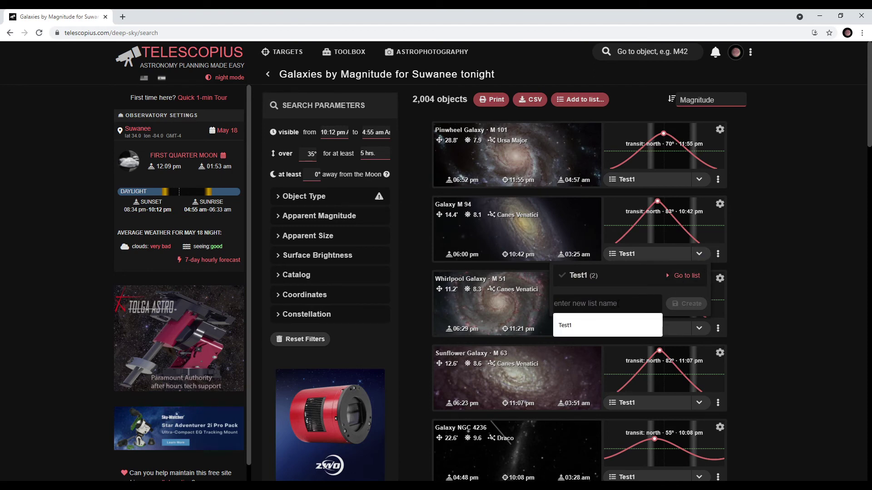
{"action": "type", "text": "Tonight-"}
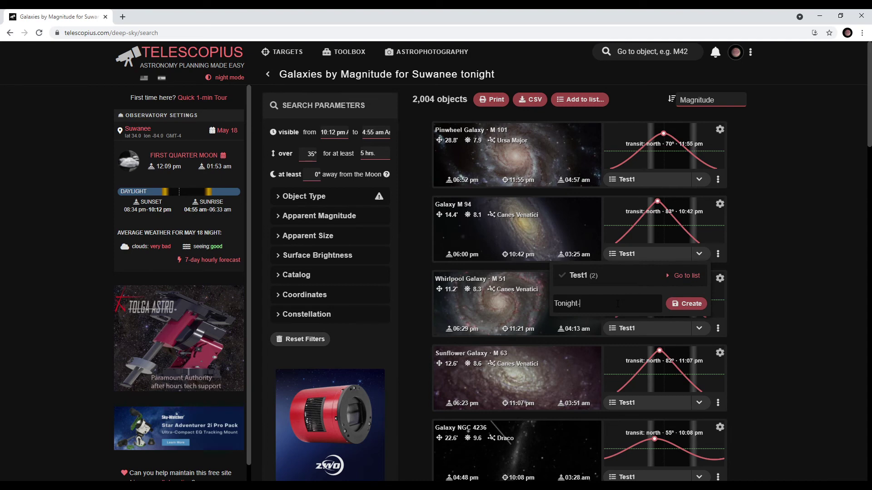
{"action": "type", "text": "image"}
{"action": "left_click", "coordinate": [688, 304]}
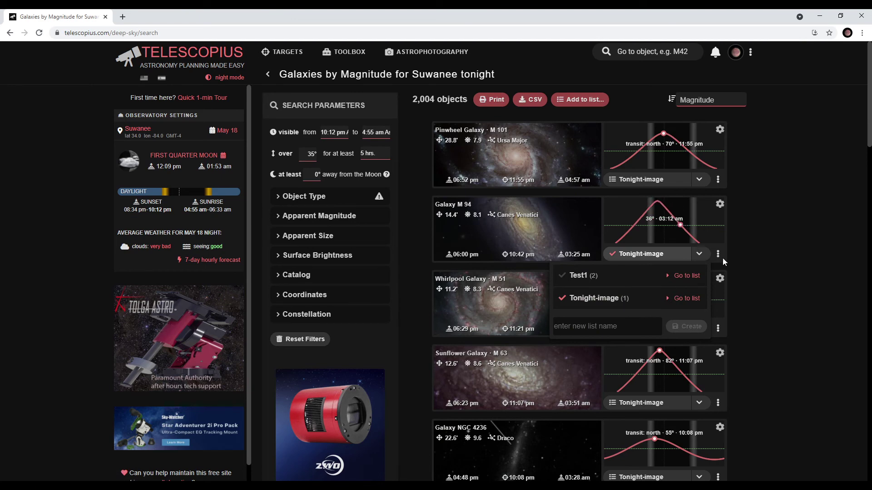
{"action": "left_click", "coordinate": [743, 273]}
{"action": "scroll", "coordinate": [736, 312], "scroll_direction": "down", "scroll_amount": 12}
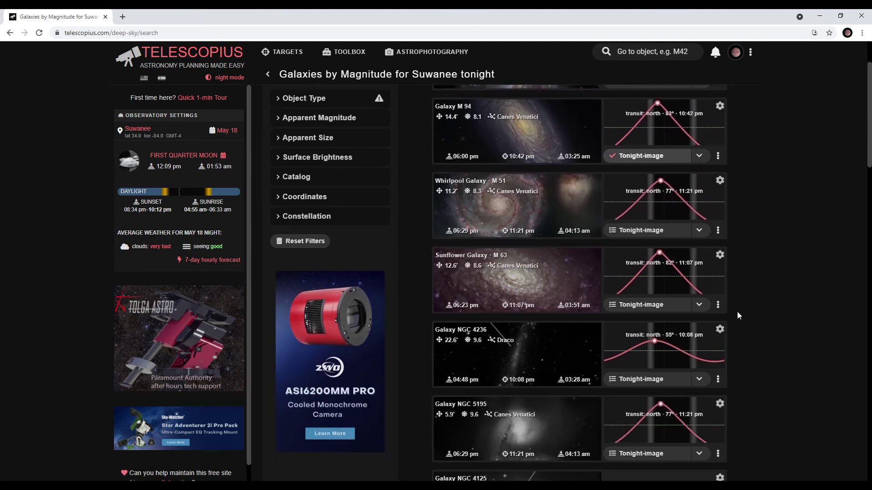
Step: Add Galaxy UGC 10822 to the "Tonight-image" list and download that observing list as a CSV file
{"action": "scroll", "coordinate": [739, 312], "scroll_direction": "down", "scroll_amount": 2}
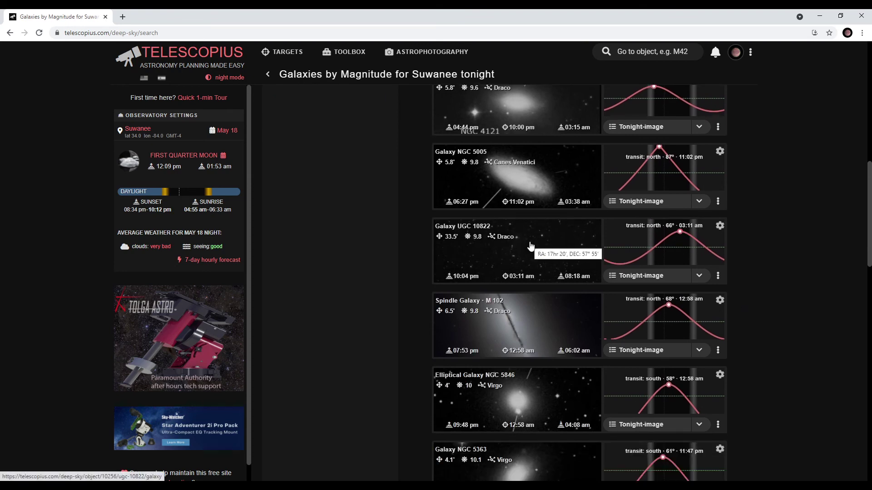
{"action": "left_click", "coordinate": [646, 281]}
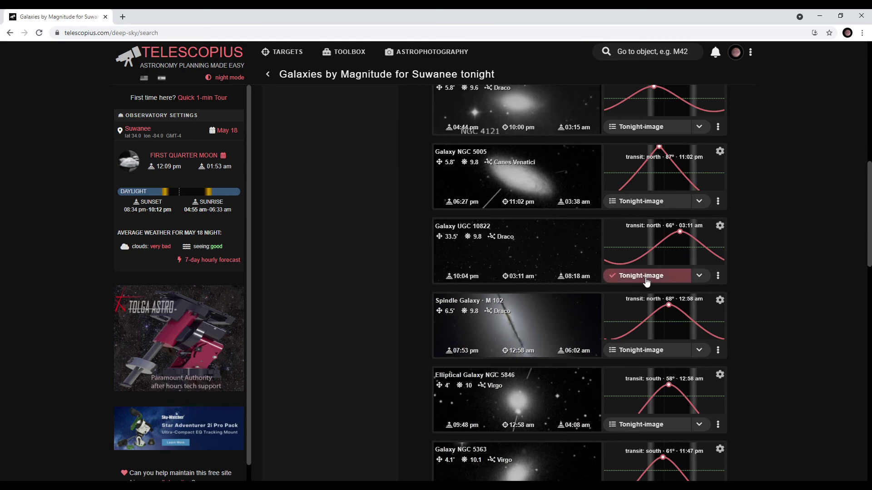
{"action": "left_click", "coordinate": [699, 277]}
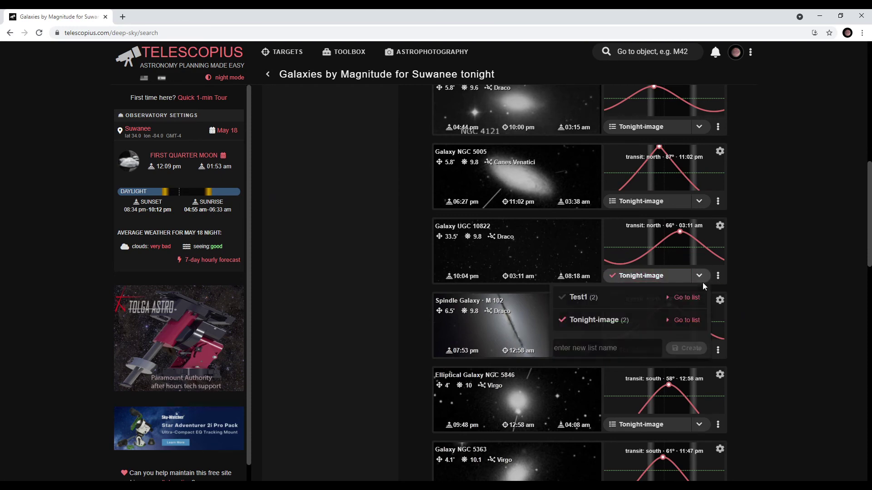
{"action": "left_click", "coordinate": [681, 325]}
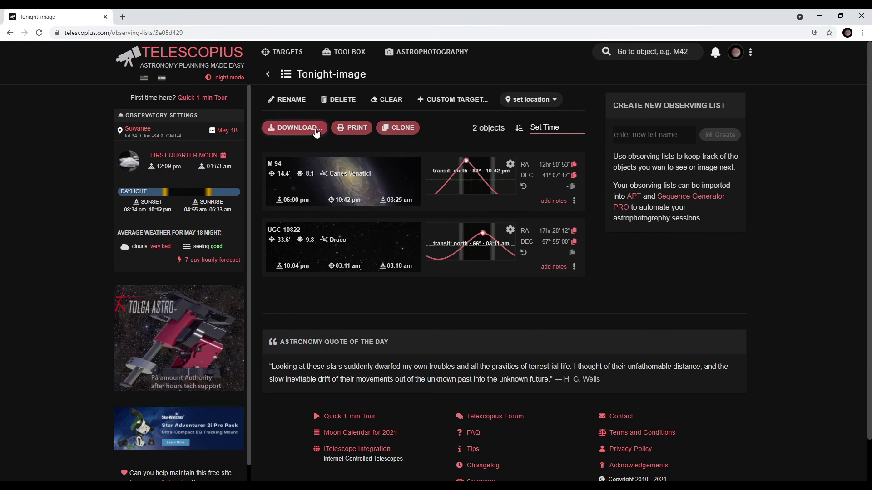
{"action": "left_click", "coordinate": [294, 128]}
{"action": "left_click", "coordinate": [289, 147]}
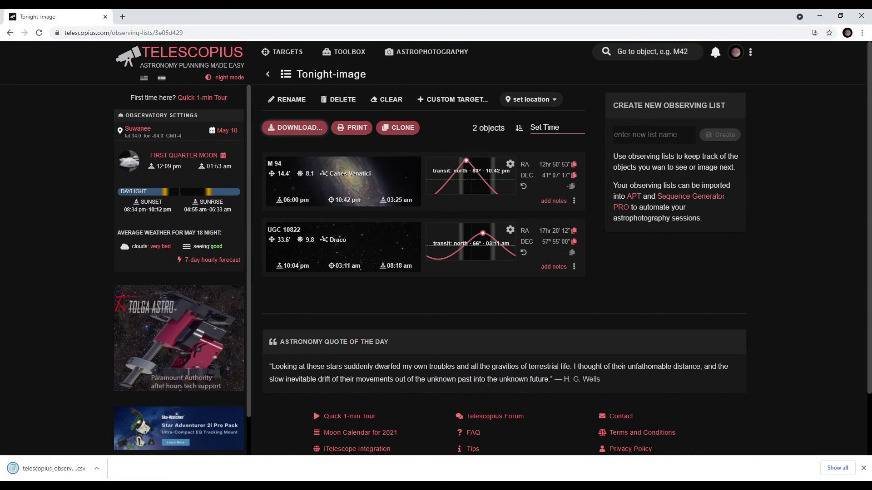
Step: Switch to N.I.N.A. and import the Telescopius target file telescopius_observing_list from the Downloads folder into the Simple Sequencer
{"action": "mouse_move", "coordinate": [280, 486]}
{"action": "left_click", "coordinate": [280, 452]}
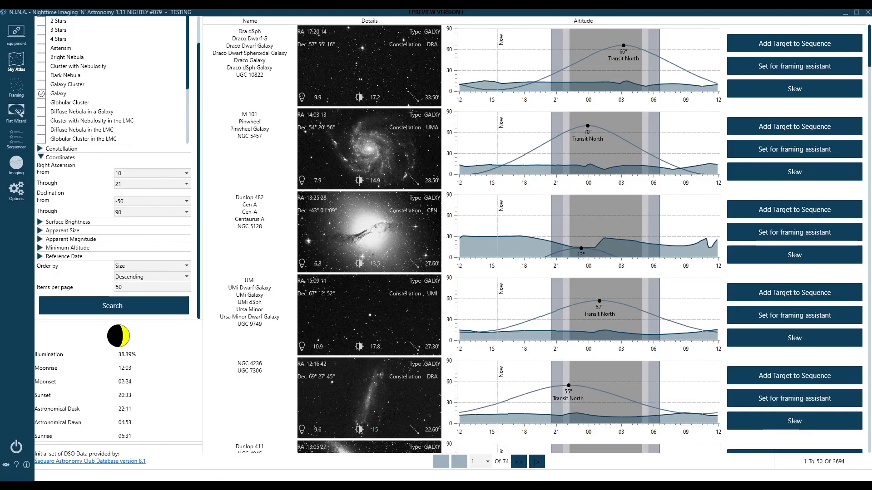
{"action": "left_click", "coordinate": [15, 145]}
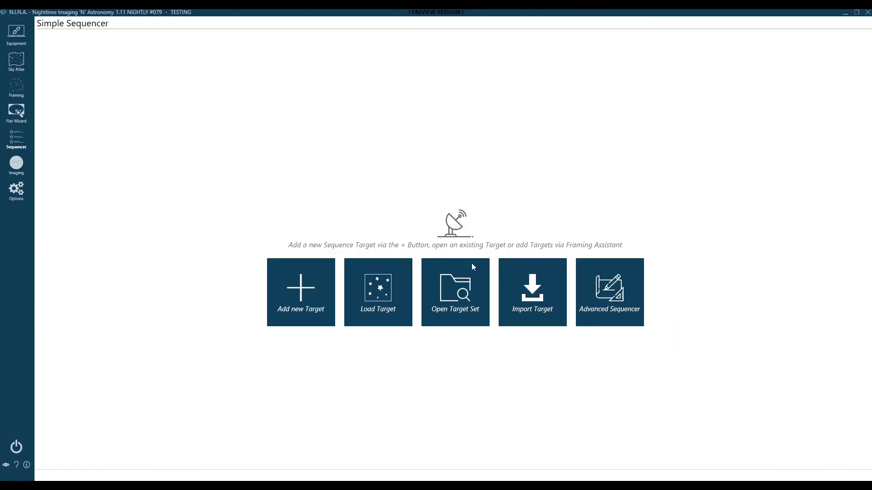
{"action": "left_click", "coordinate": [551, 290]}
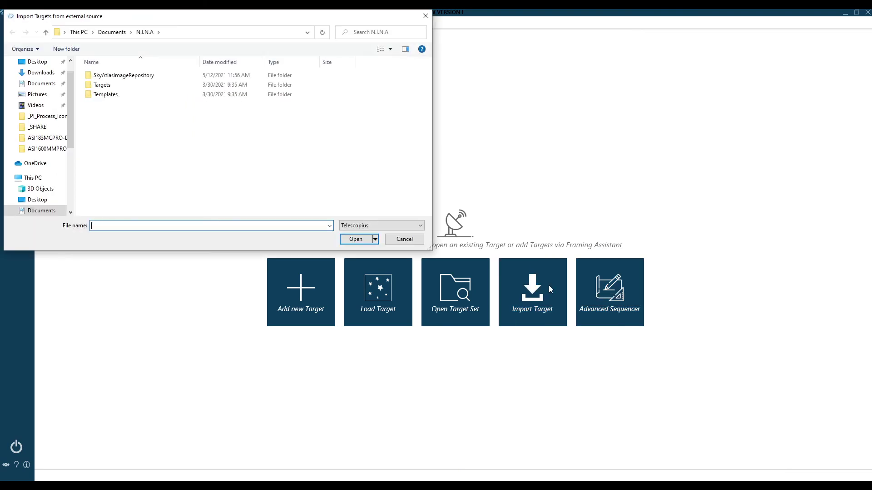
{"action": "left_click", "coordinate": [40, 73]}
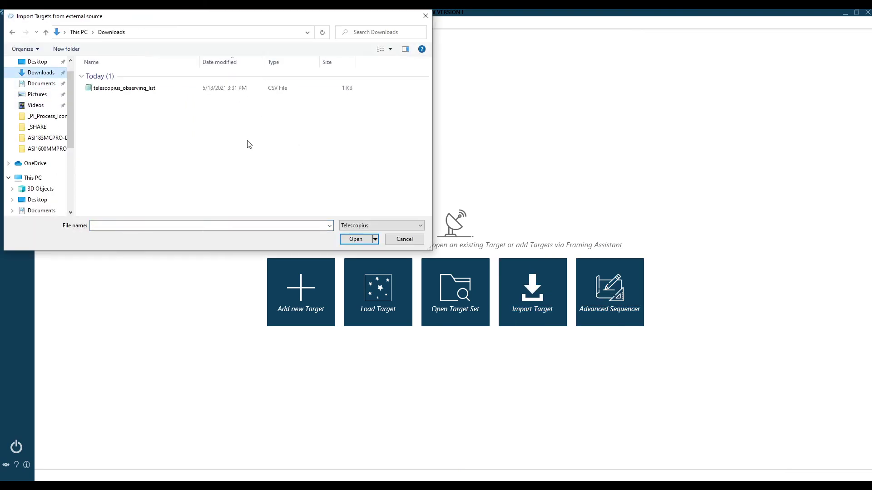
{"action": "left_click", "coordinate": [145, 89]}
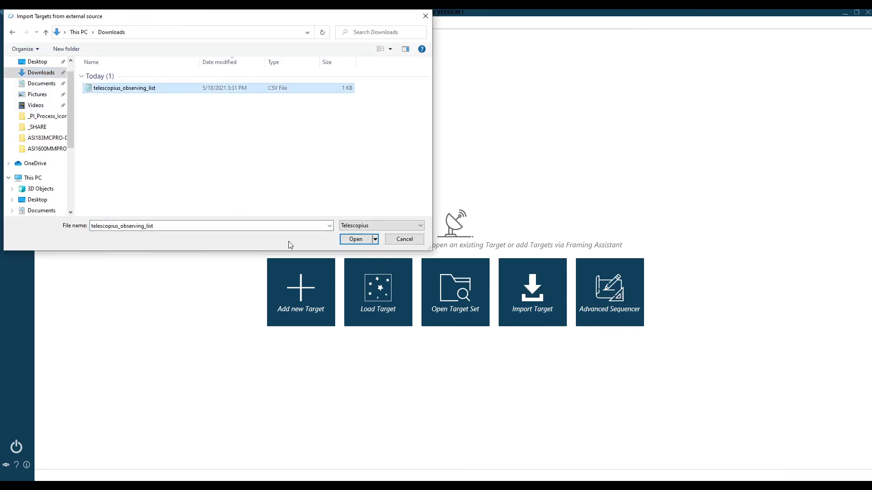
{"action": "left_click", "coordinate": [359, 240]}
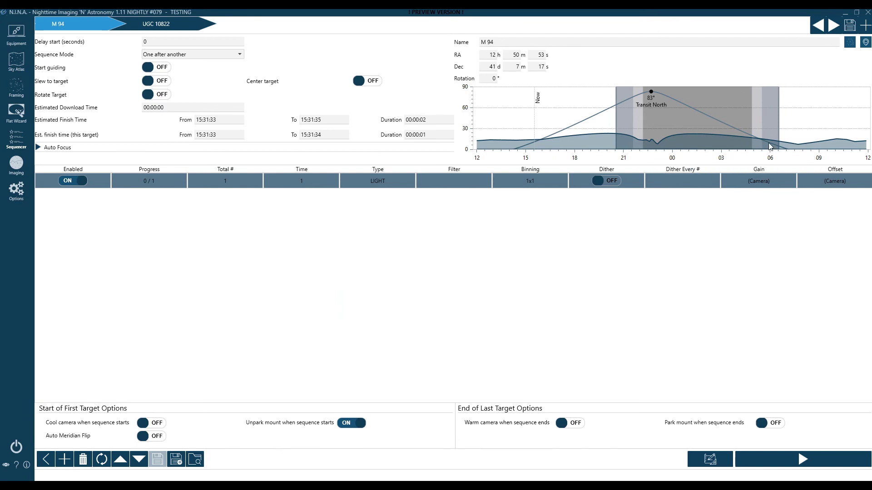
Step: Compare the imported M 94 and UGC 10822 sequence targets, including their coordinates and altitude curves against the horizon
{"action": "left_click", "coordinate": [154, 26]}
{"action": "left_click", "coordinate": [82, 23]}
{"action": "left_click", "coordinate": [130, 29]}
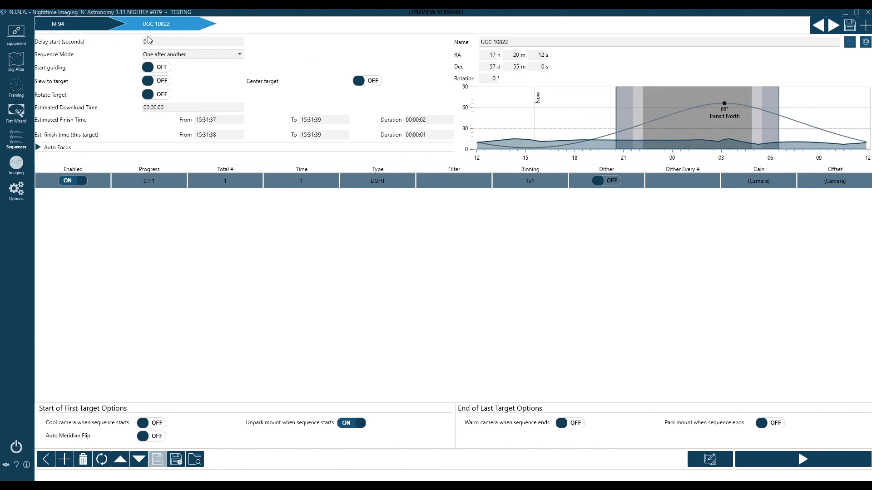
{"action": "left_click", "coordinate": [66, 26]}
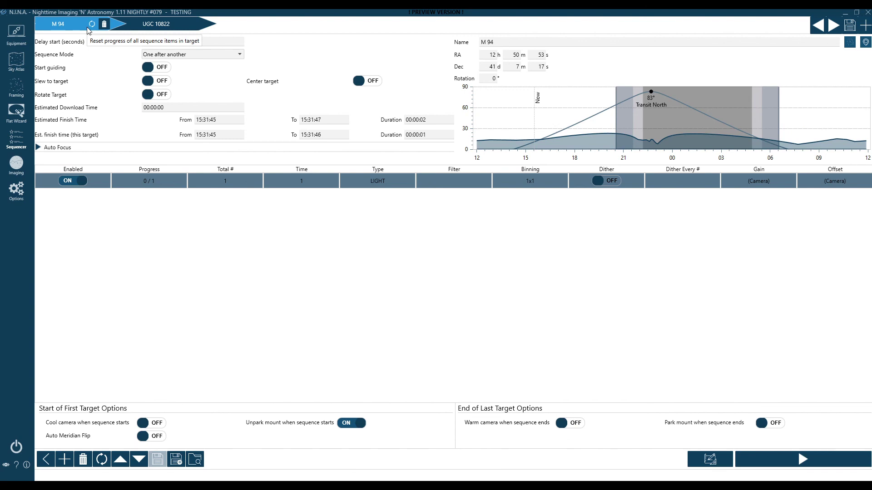
{"action": "left_click", "coordinate": [156, 26]}
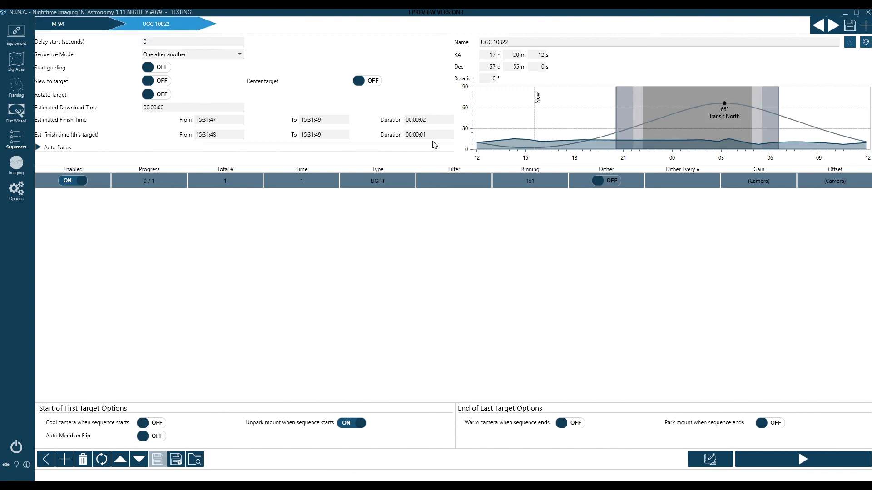